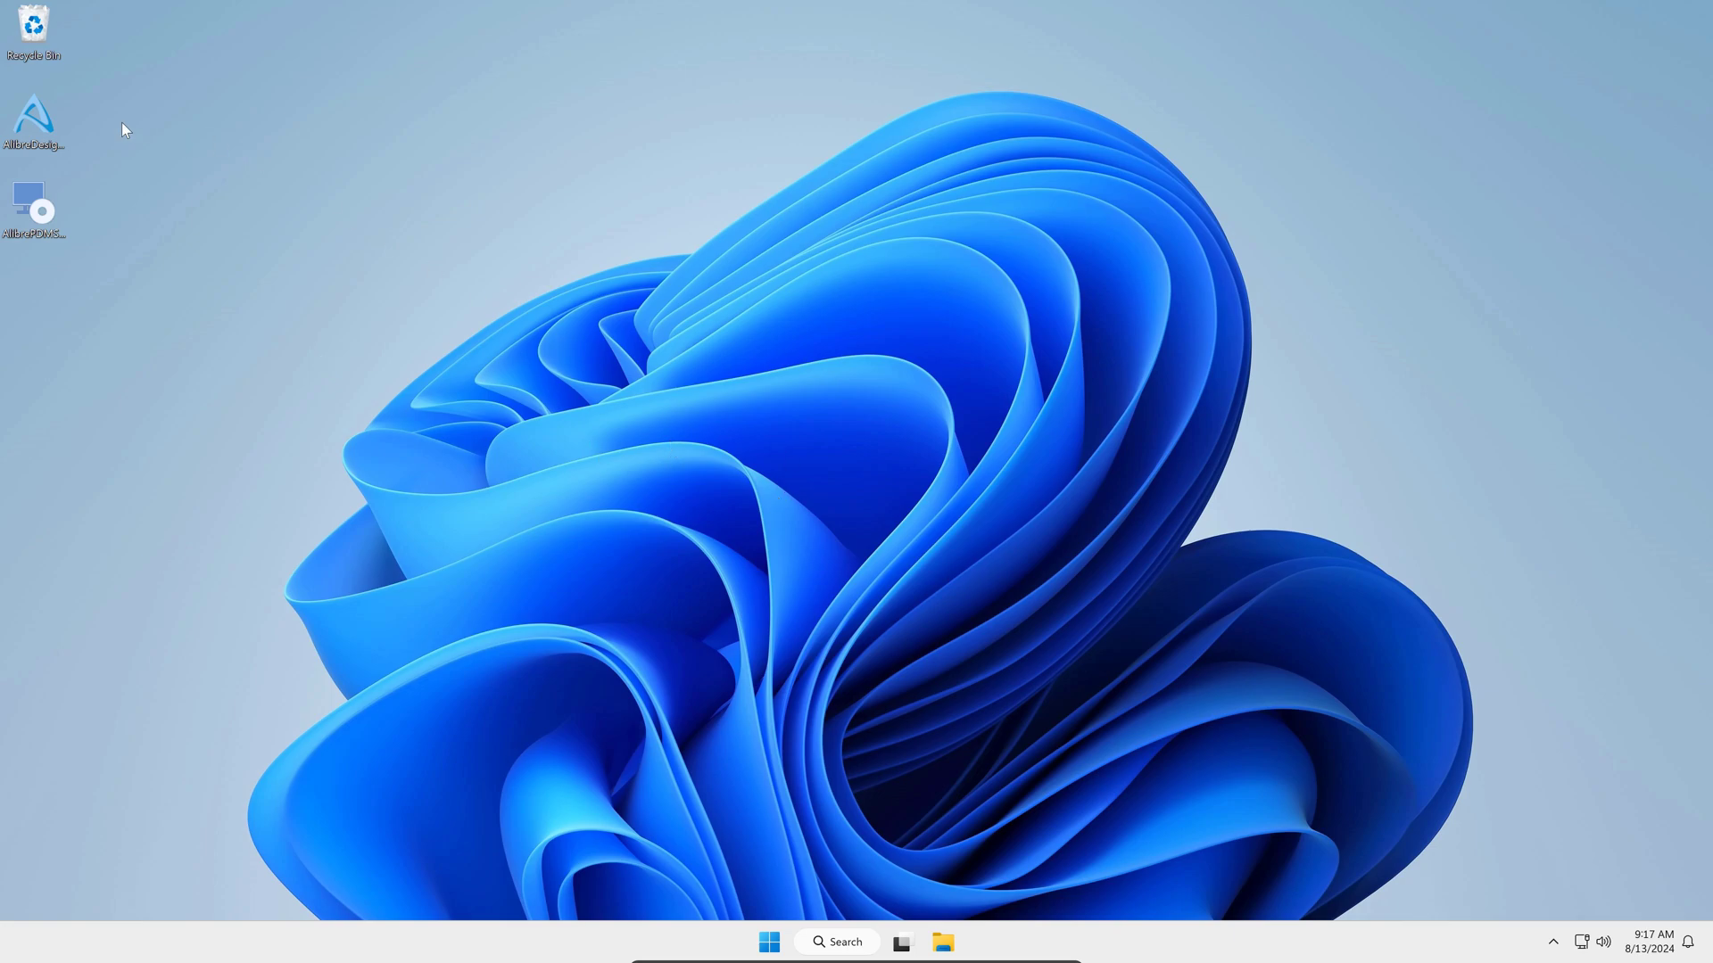
Run the Alibre PDM Server setup, accept the license, and install to the default Program Files folder.
left_click(17, 212)
double_click(32, 196)
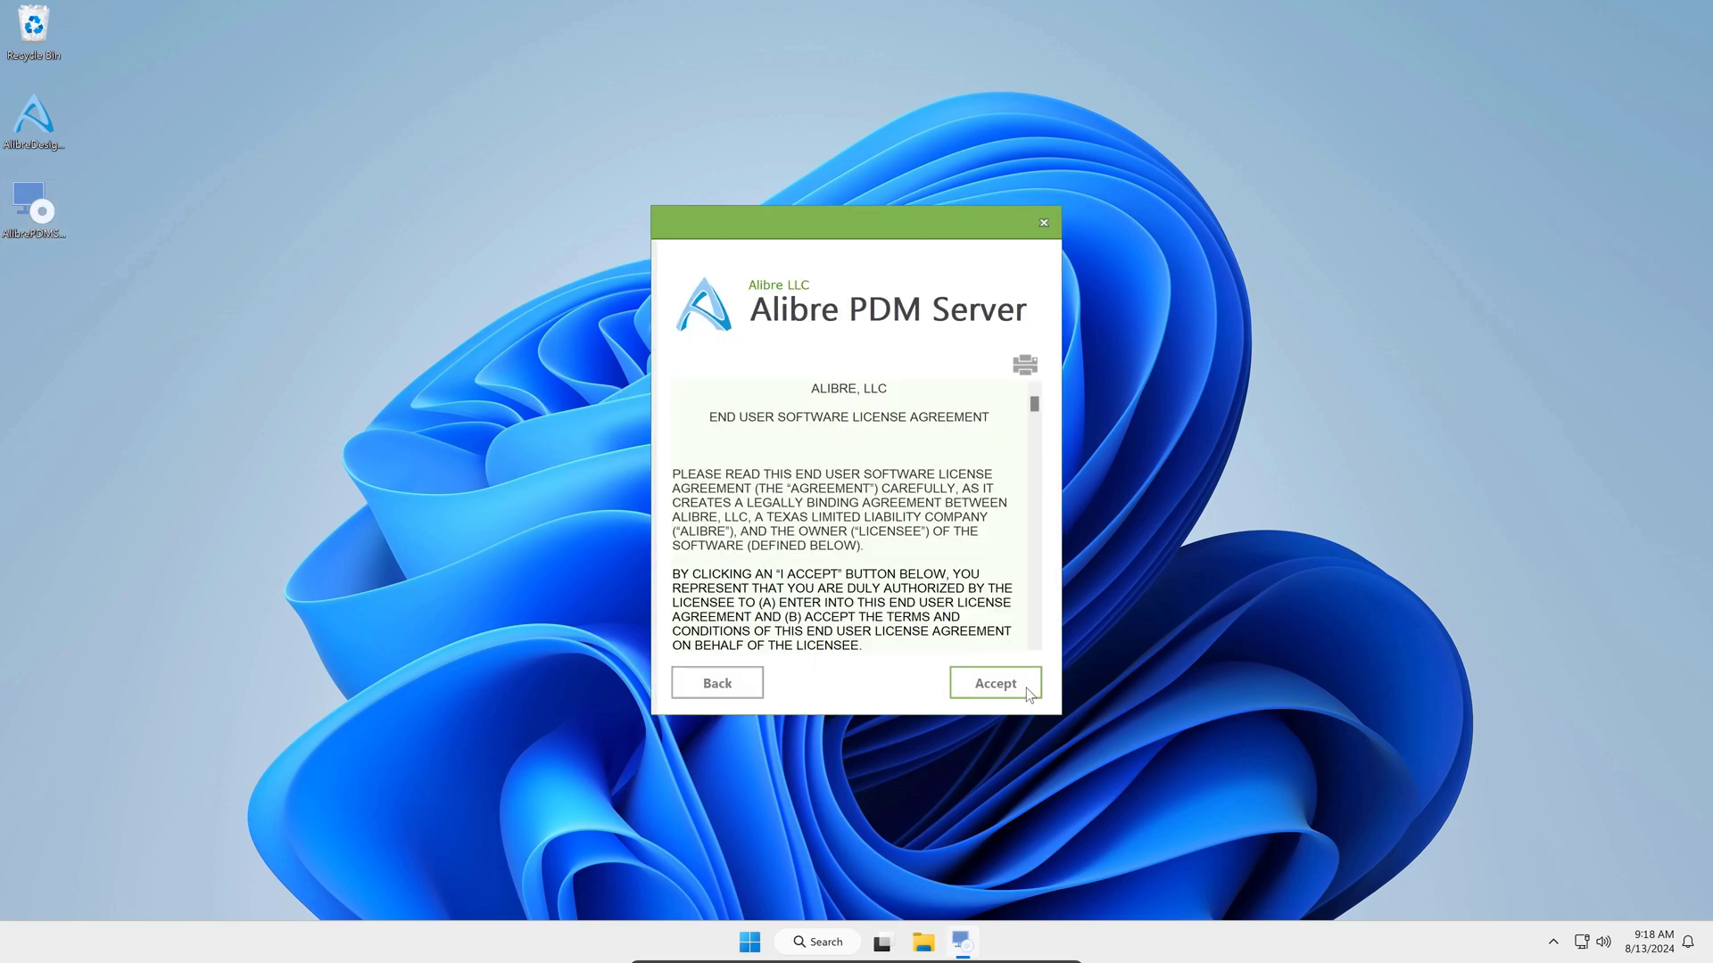
left_click(1025, 688)
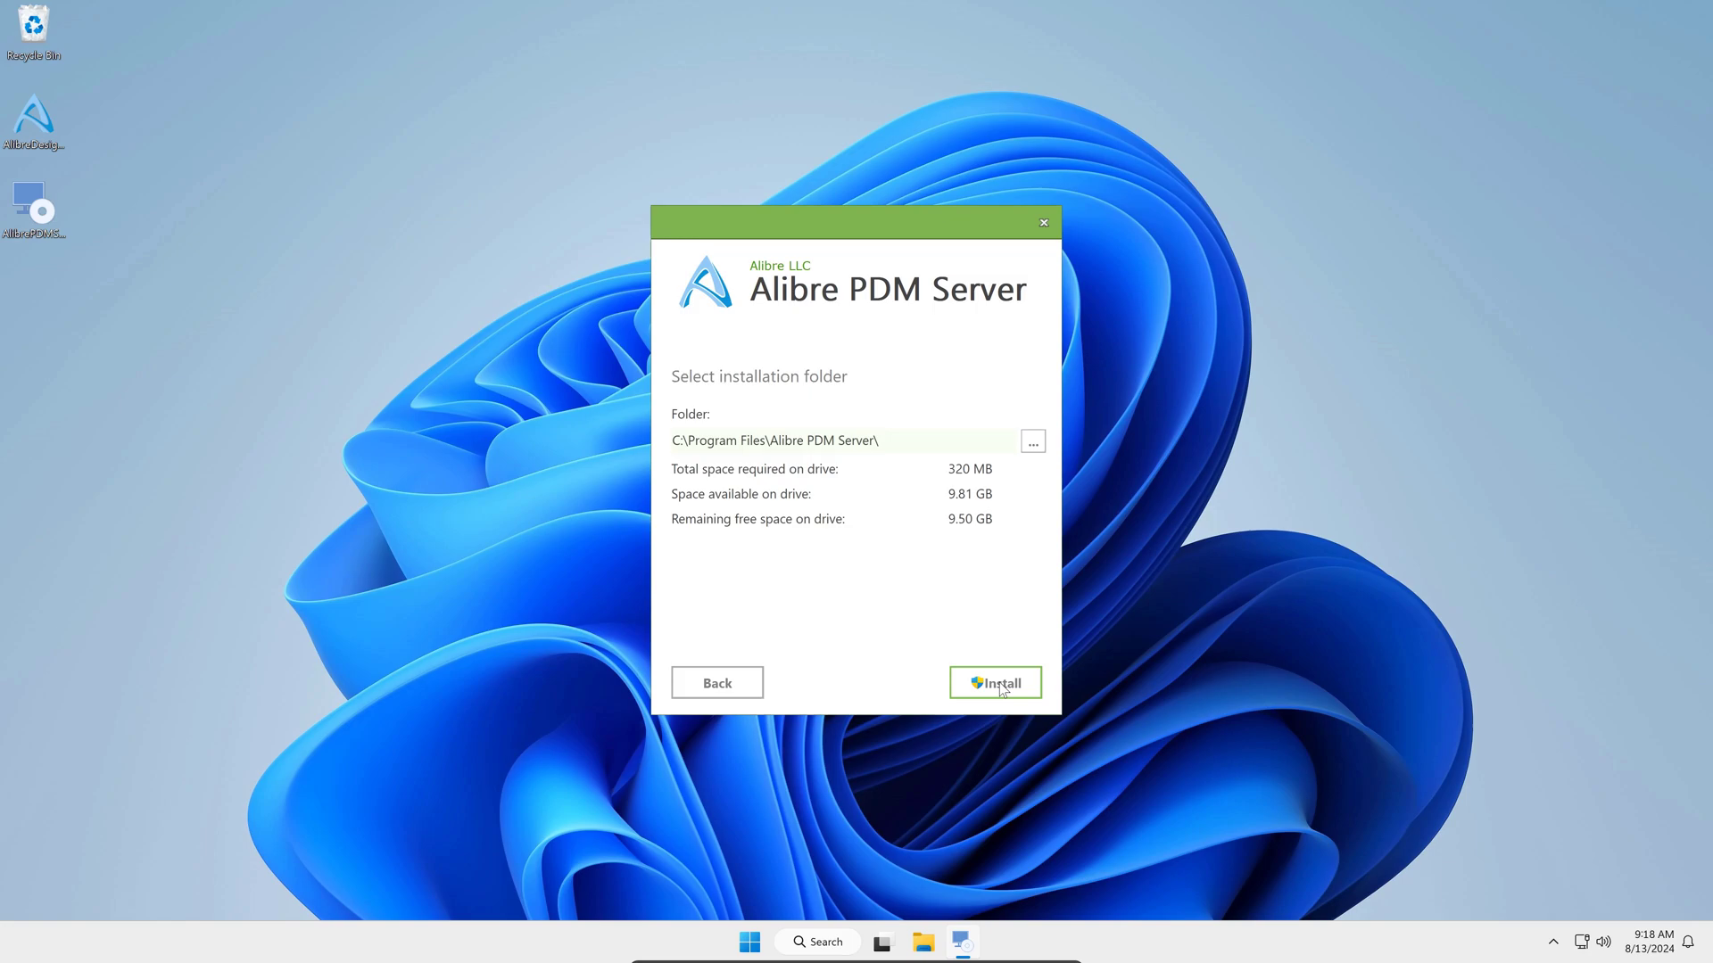
left_click(1001, 687)
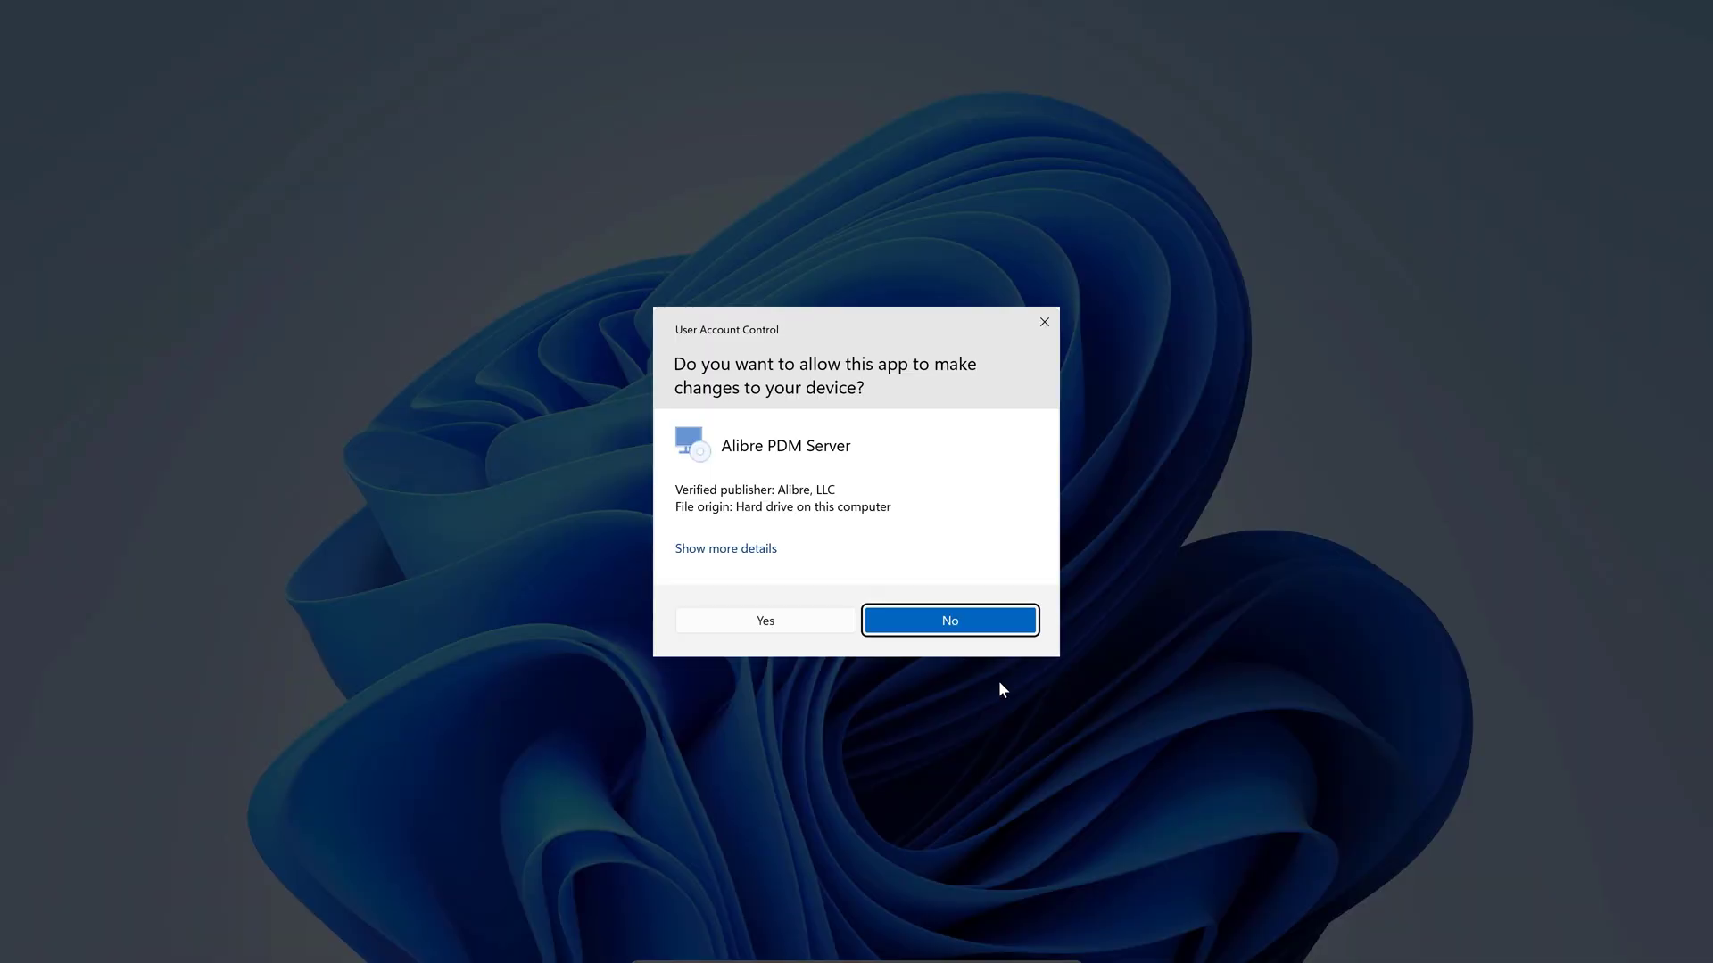
left_click(772, 615)
Approve the console's permission prompt, select Alibre Safe, and bring the PDM server online.
left_click(811, 630)
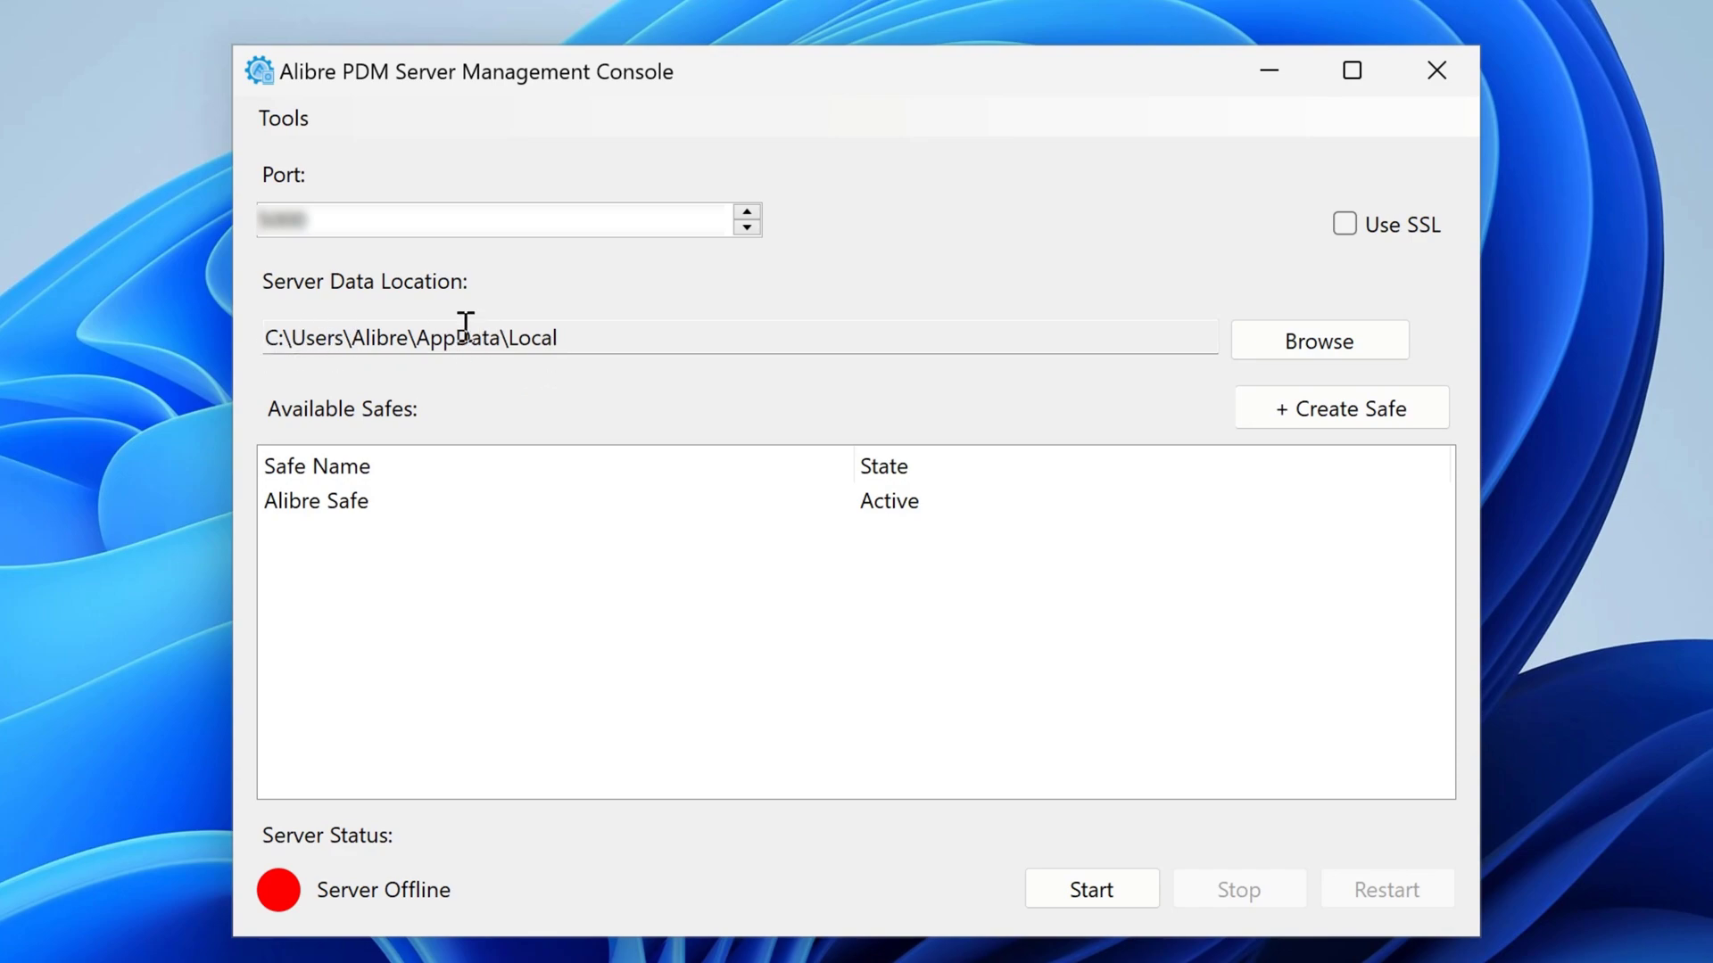
left_click(314, 502)
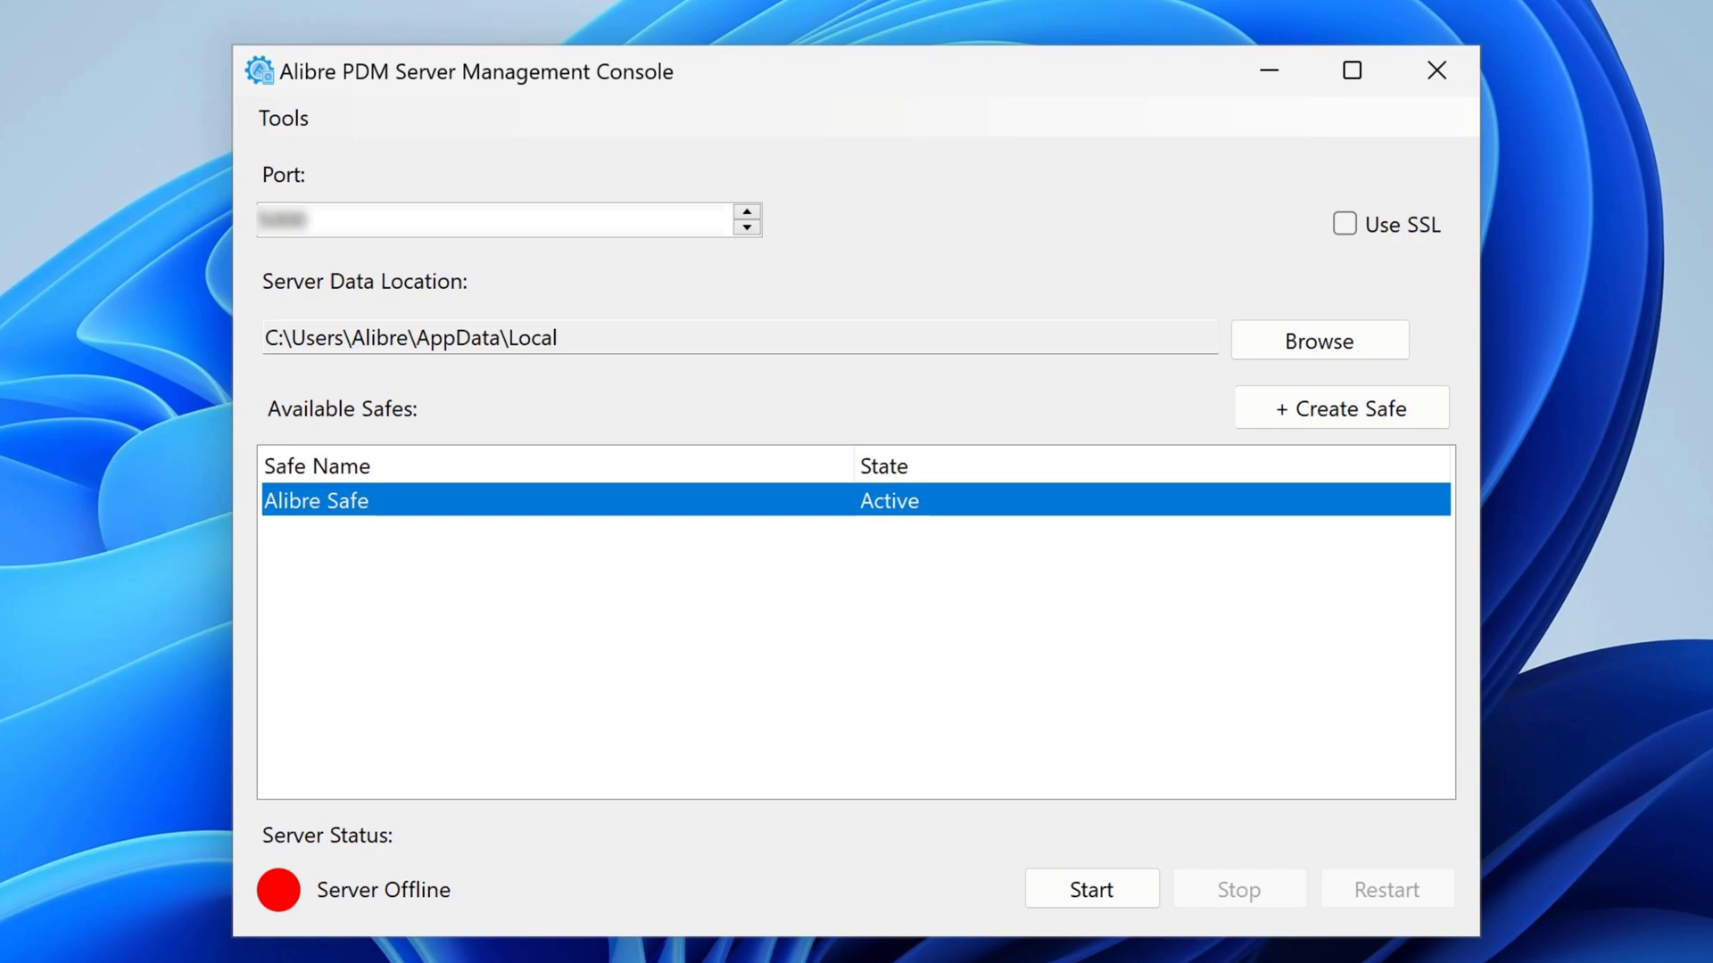
left_click(1090, 896)
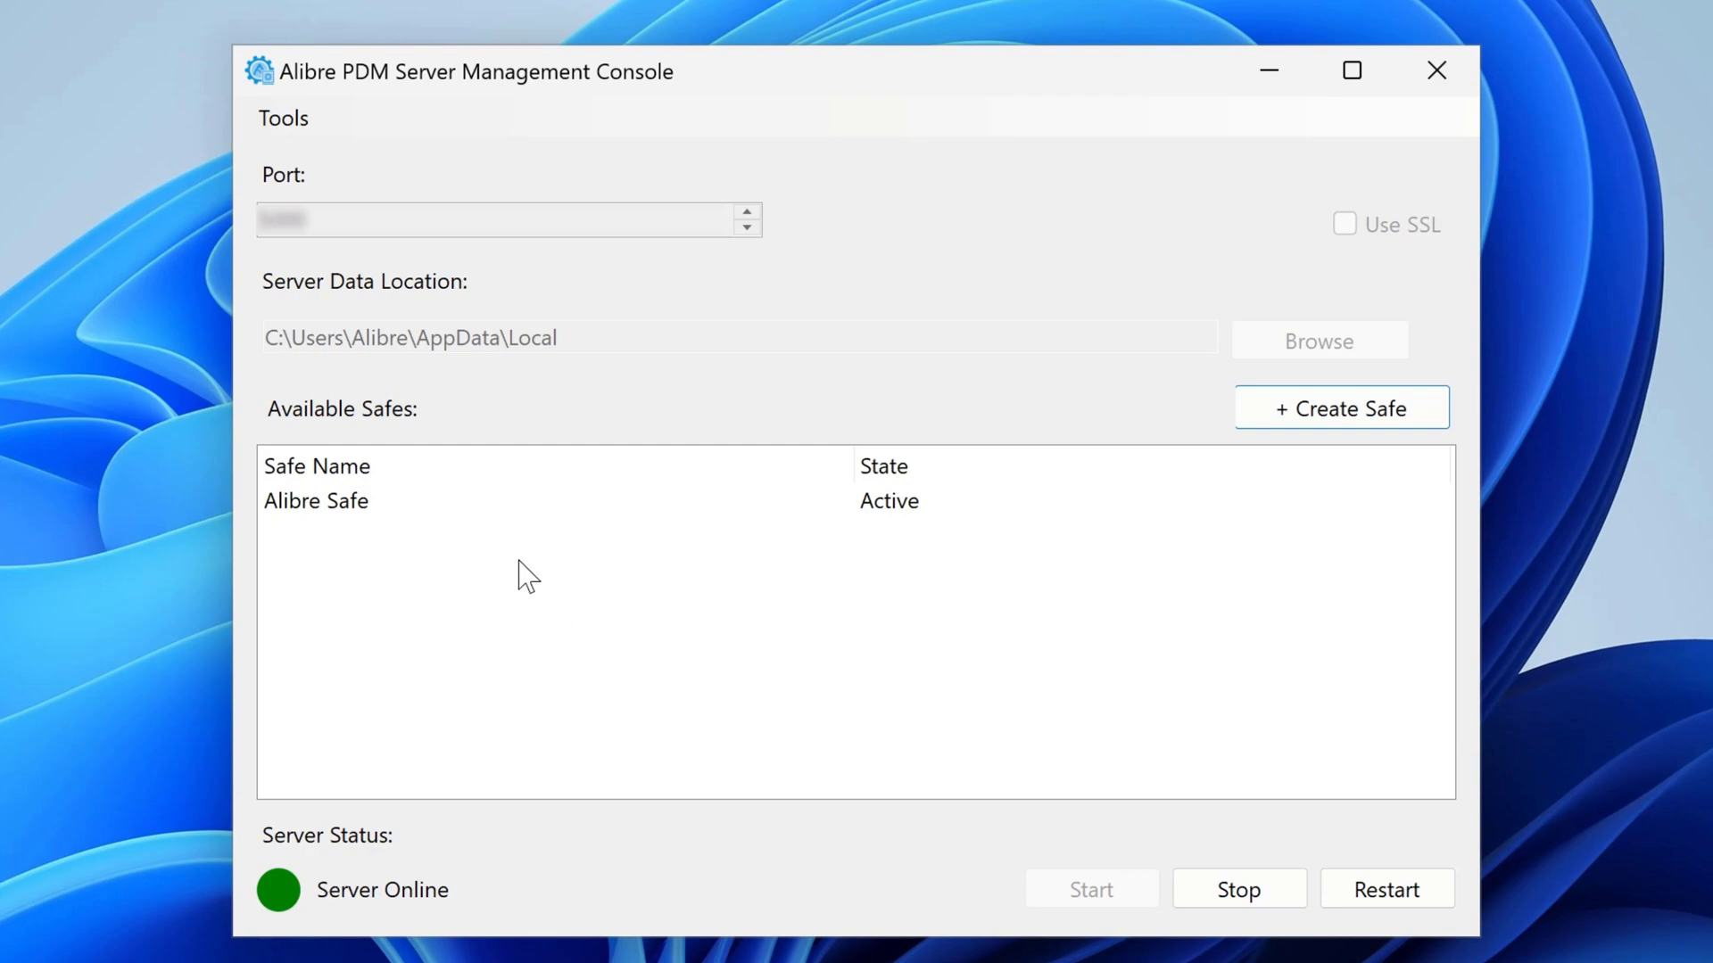
Create a new safe named New_Safe and acknowledge the success message.
left_click(1352, 413)
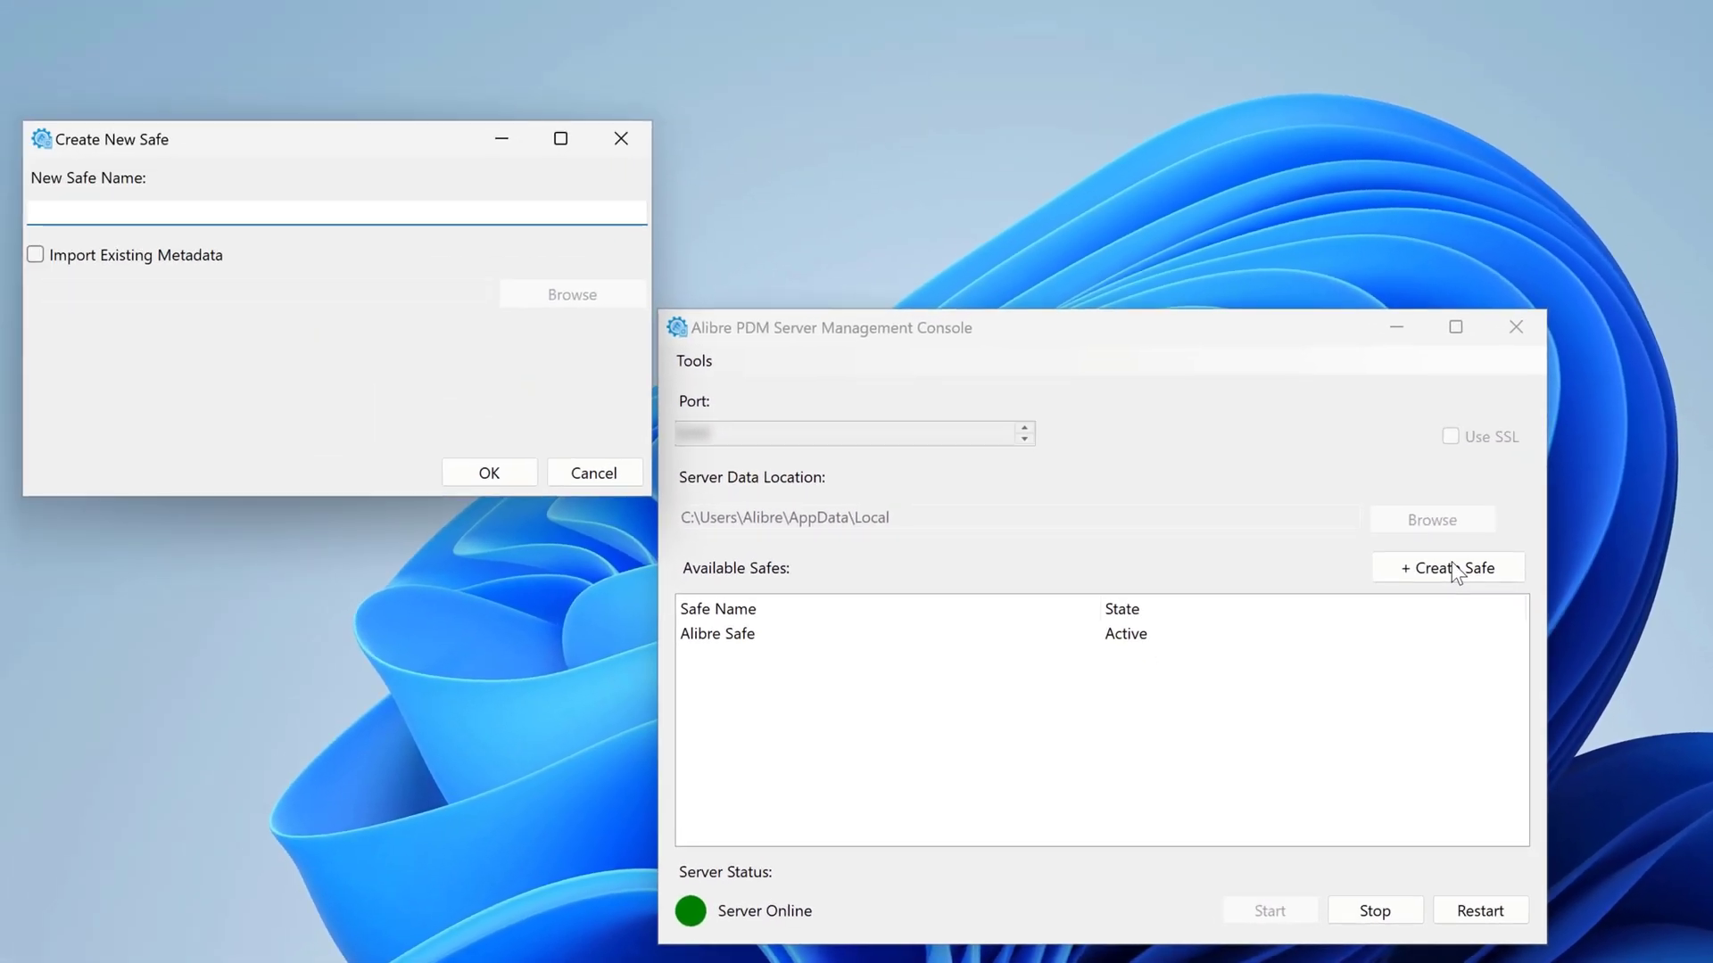
type("New_Safe")
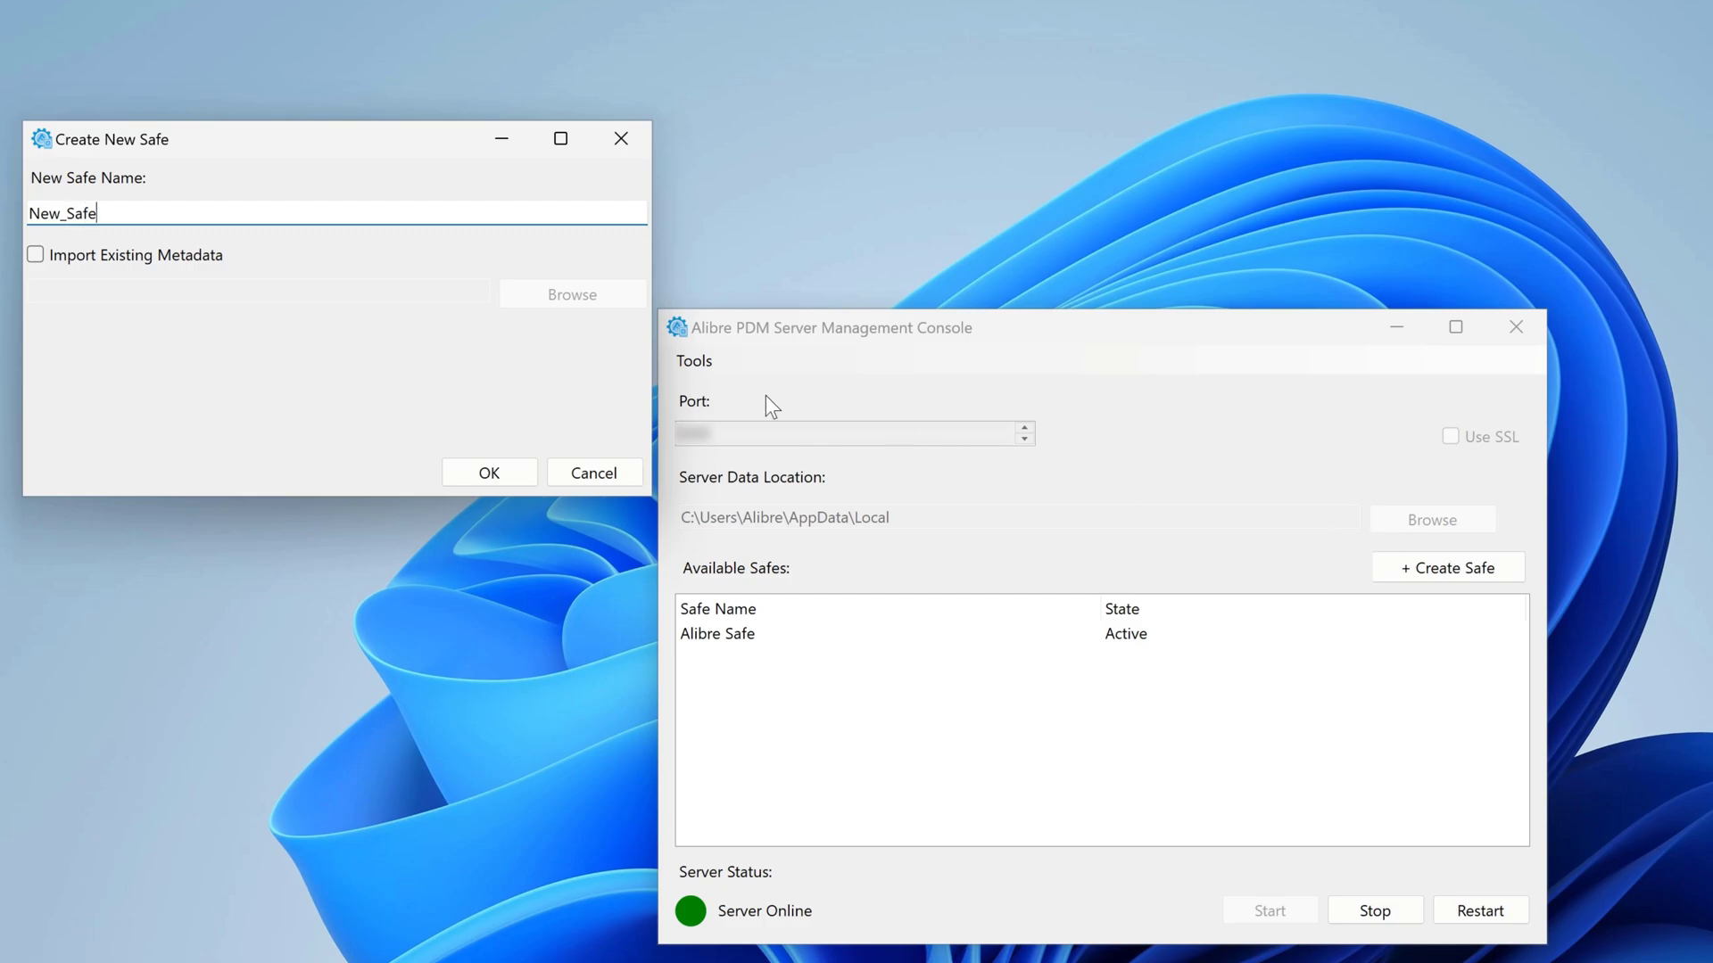
left_click(490, 472)
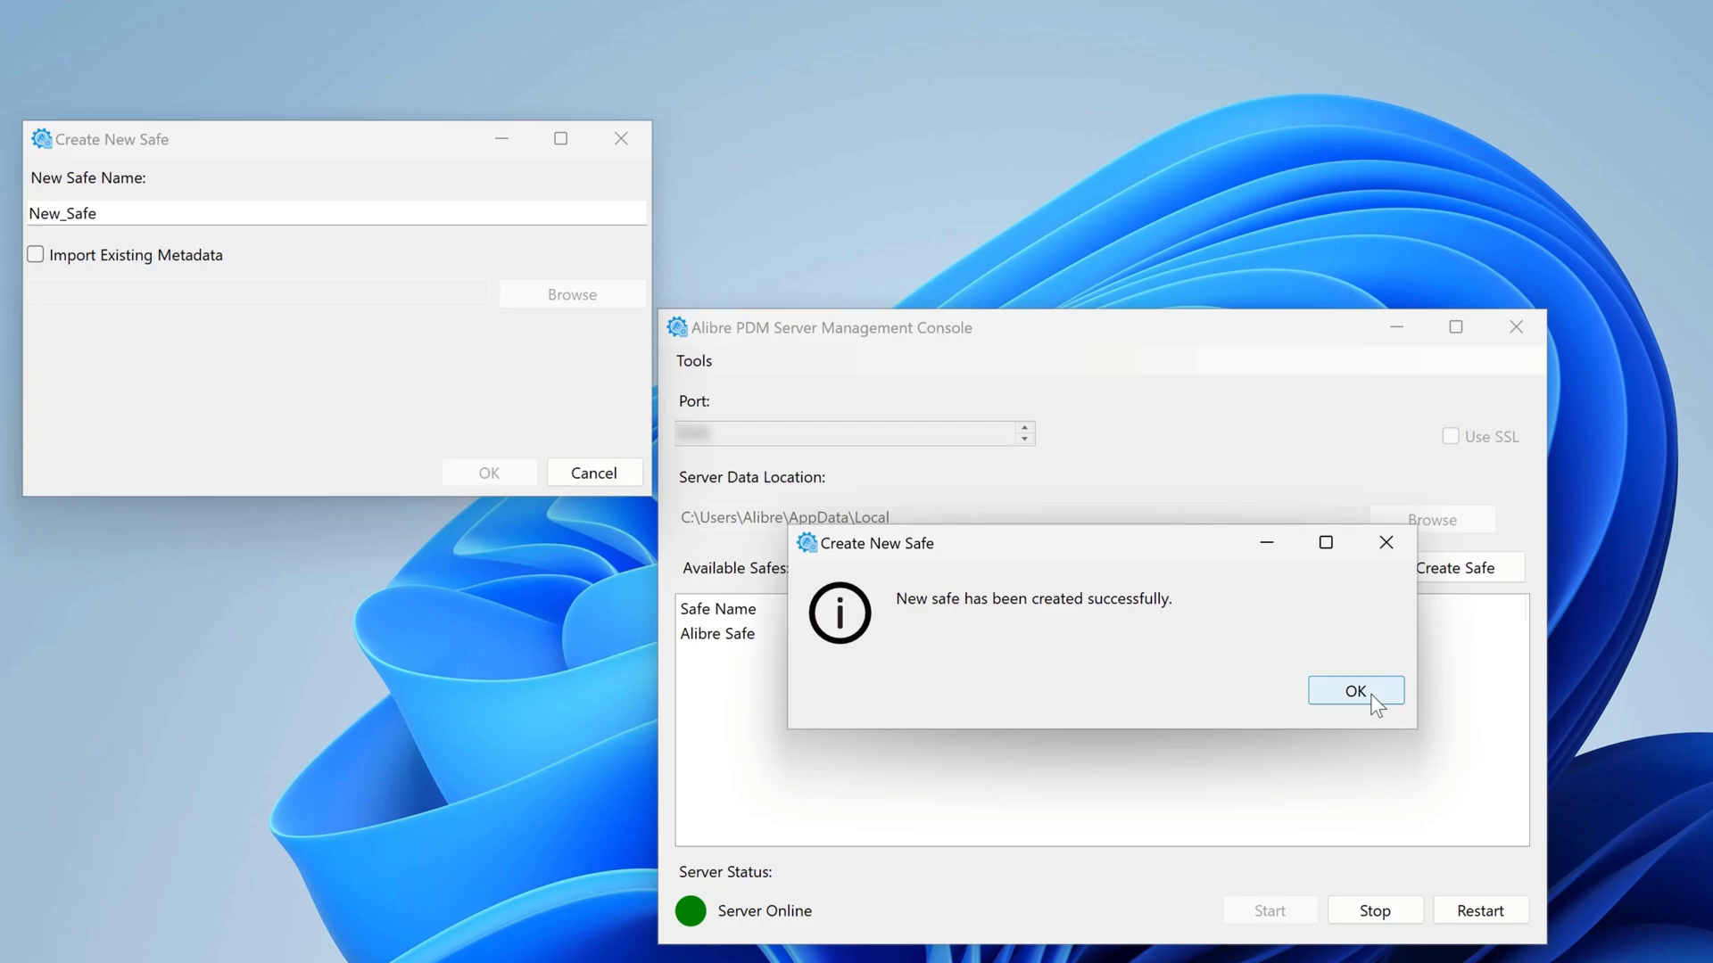
left_click(1371, 697)
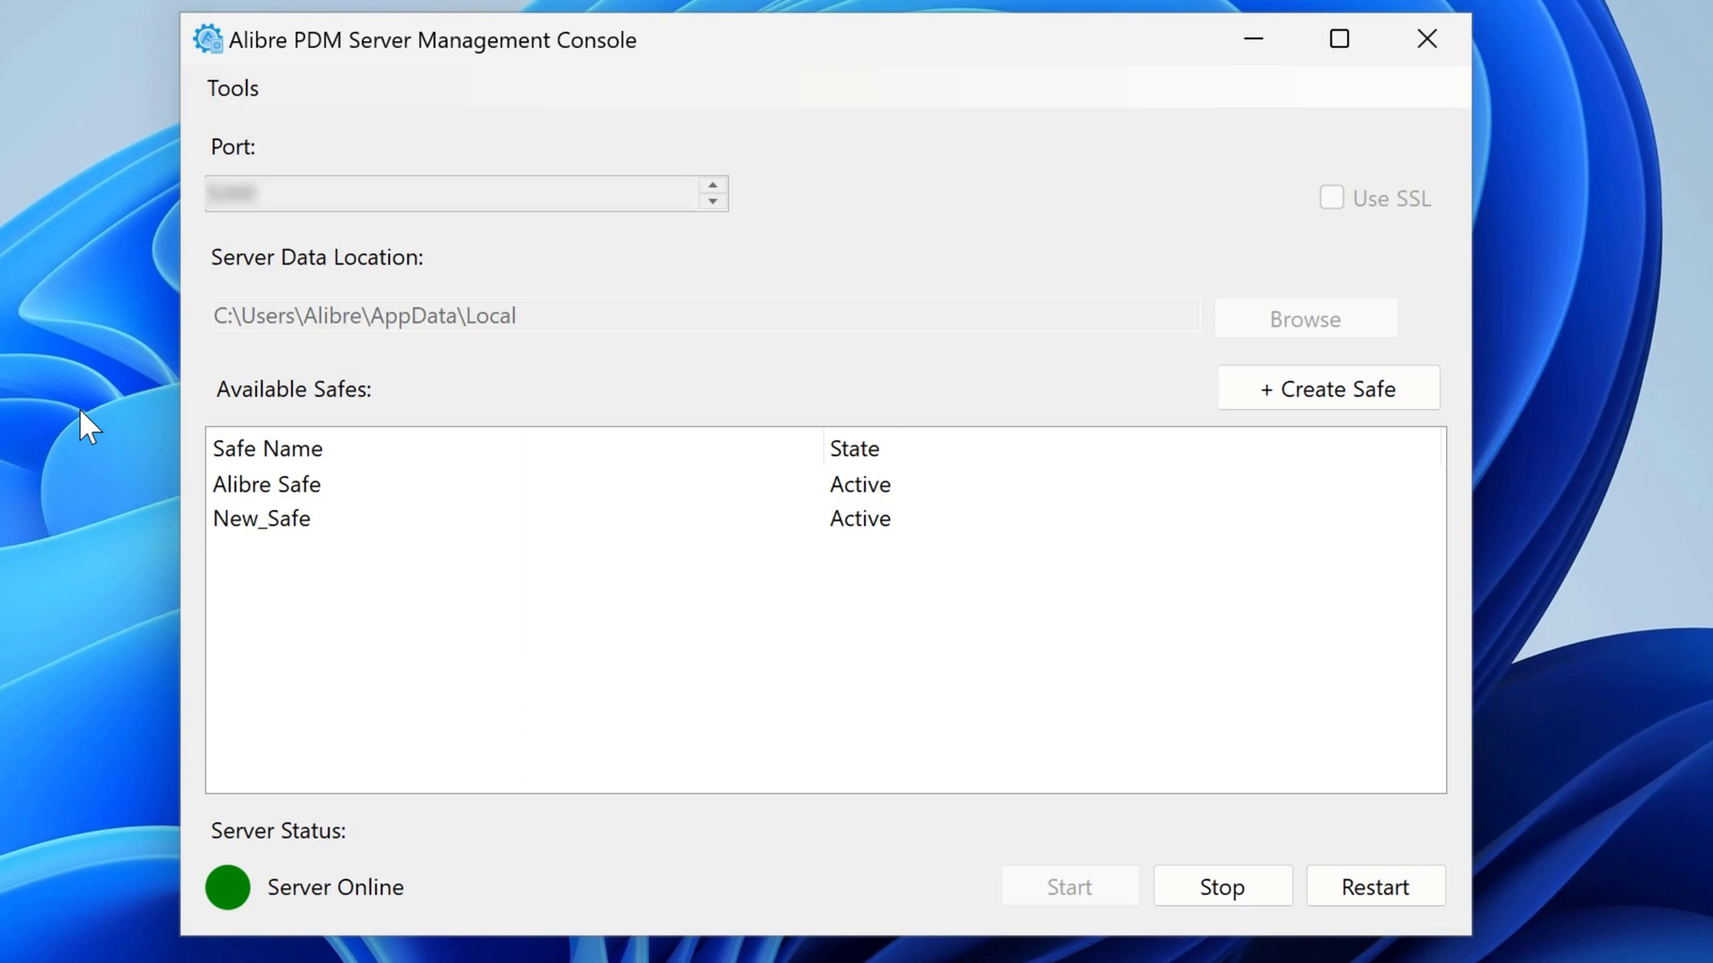
Take the server offline and deactivate New_Safe.
right_click(266, 527)
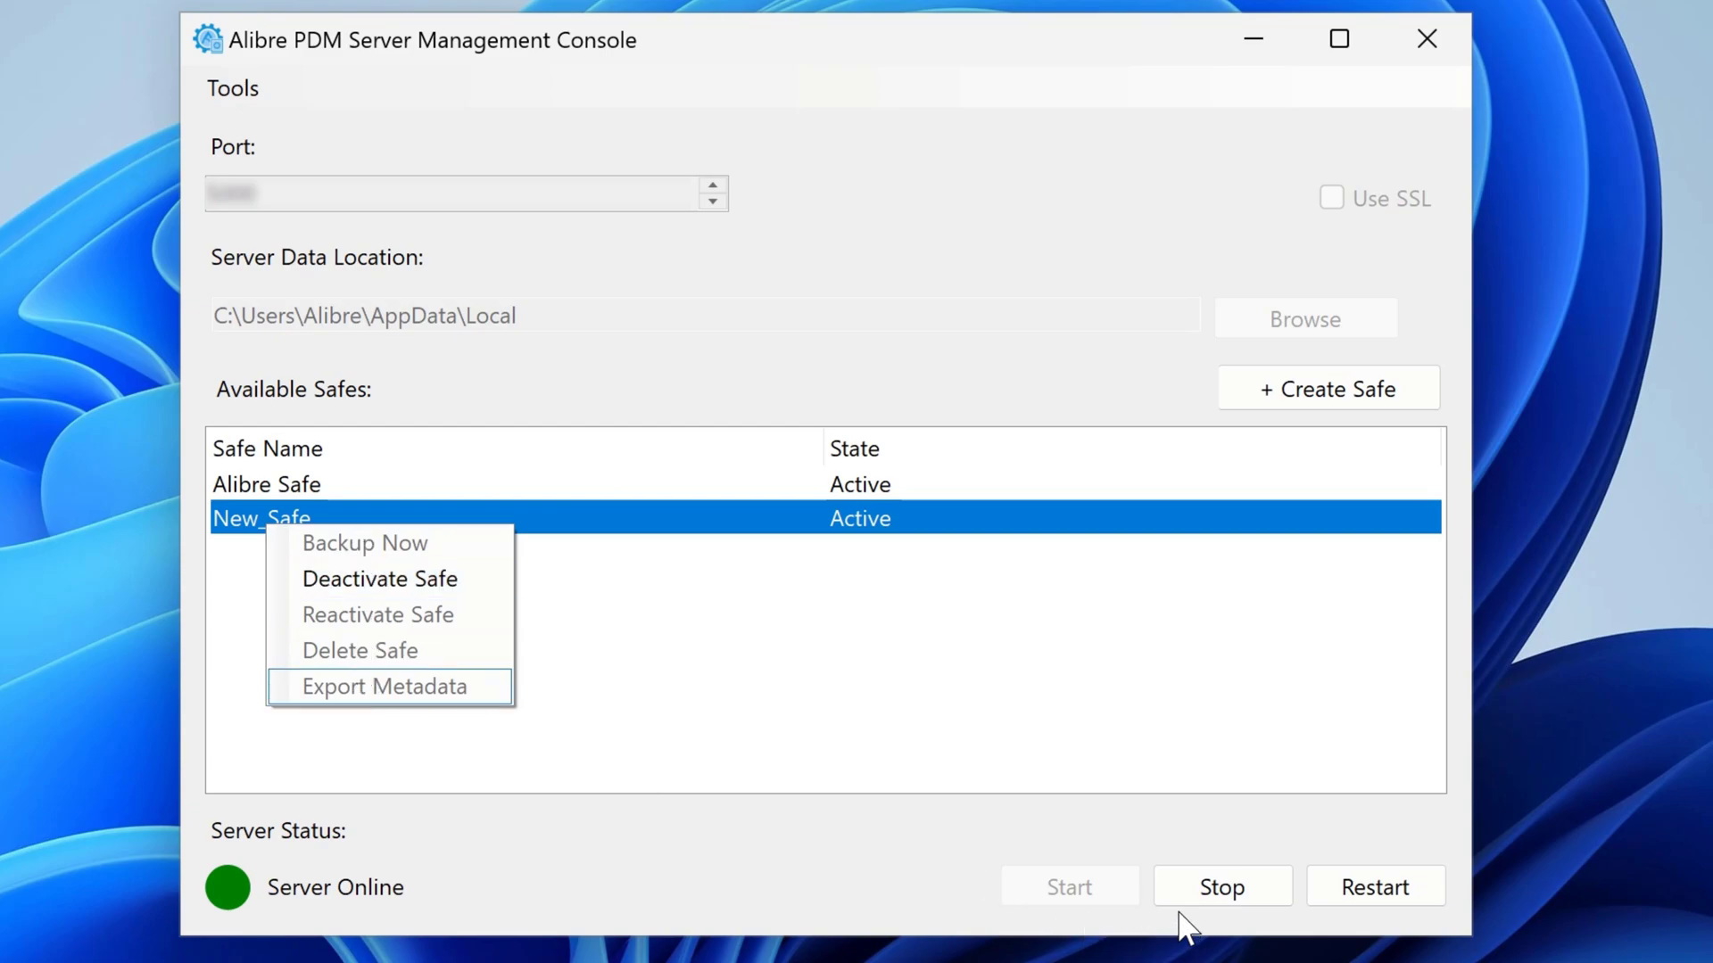
left_click(1204, 892)
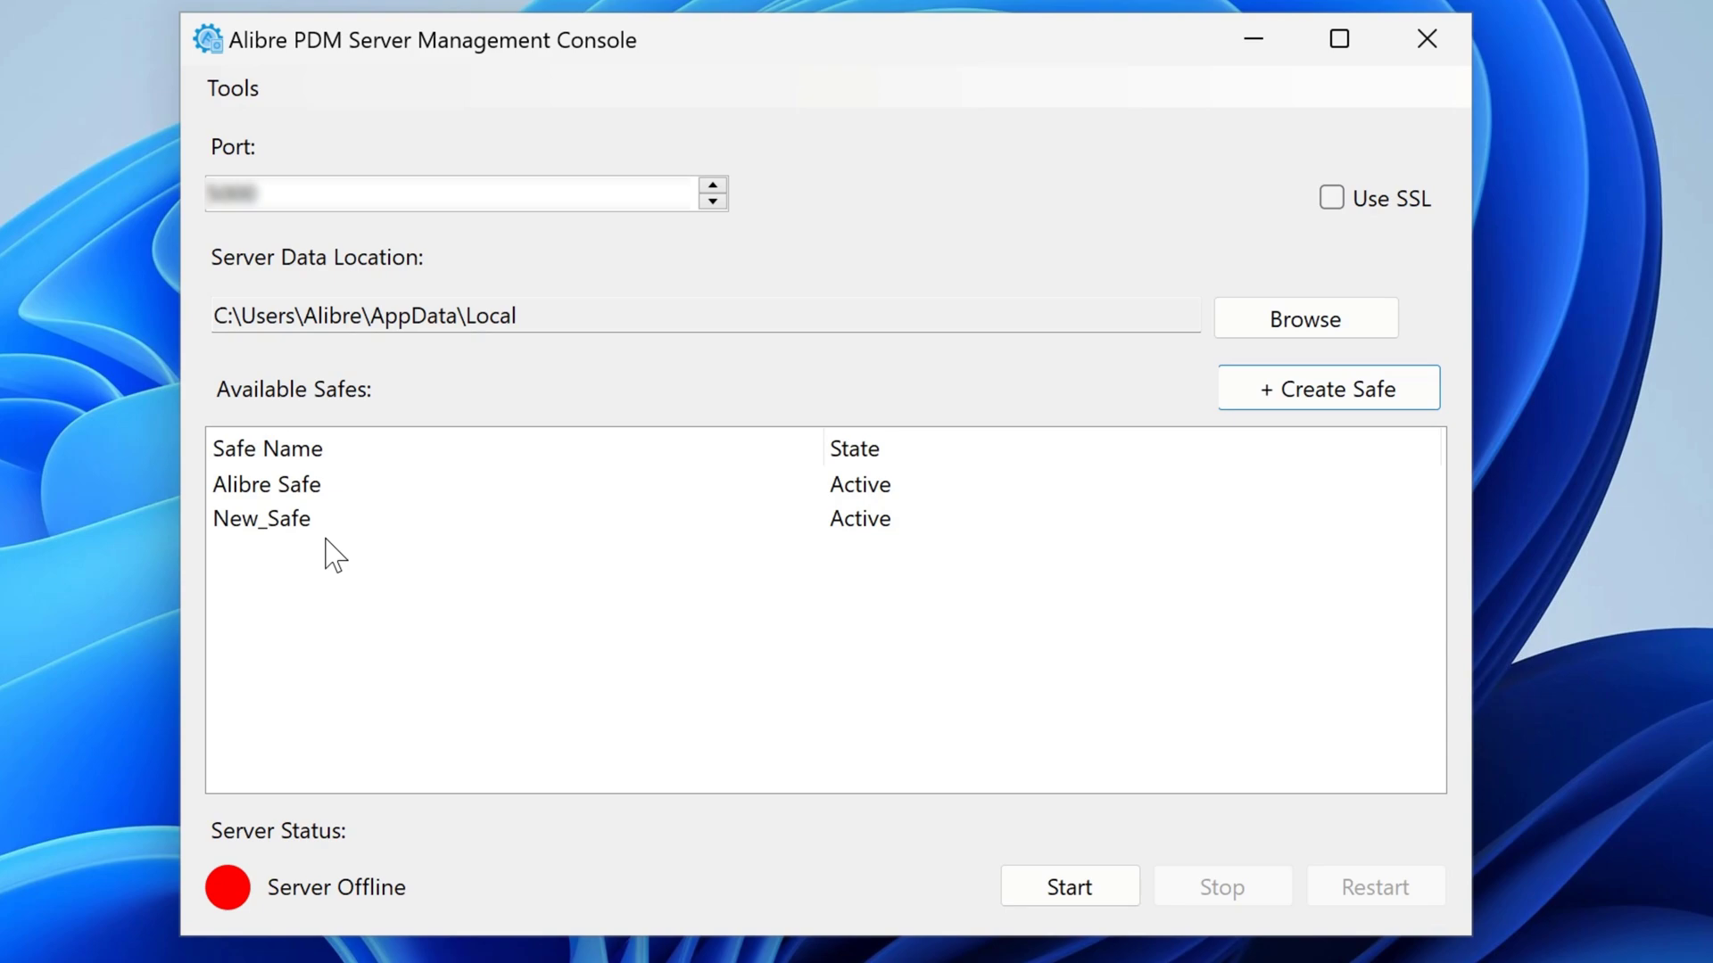
left_click(278, 520)
right_click(280, 521)
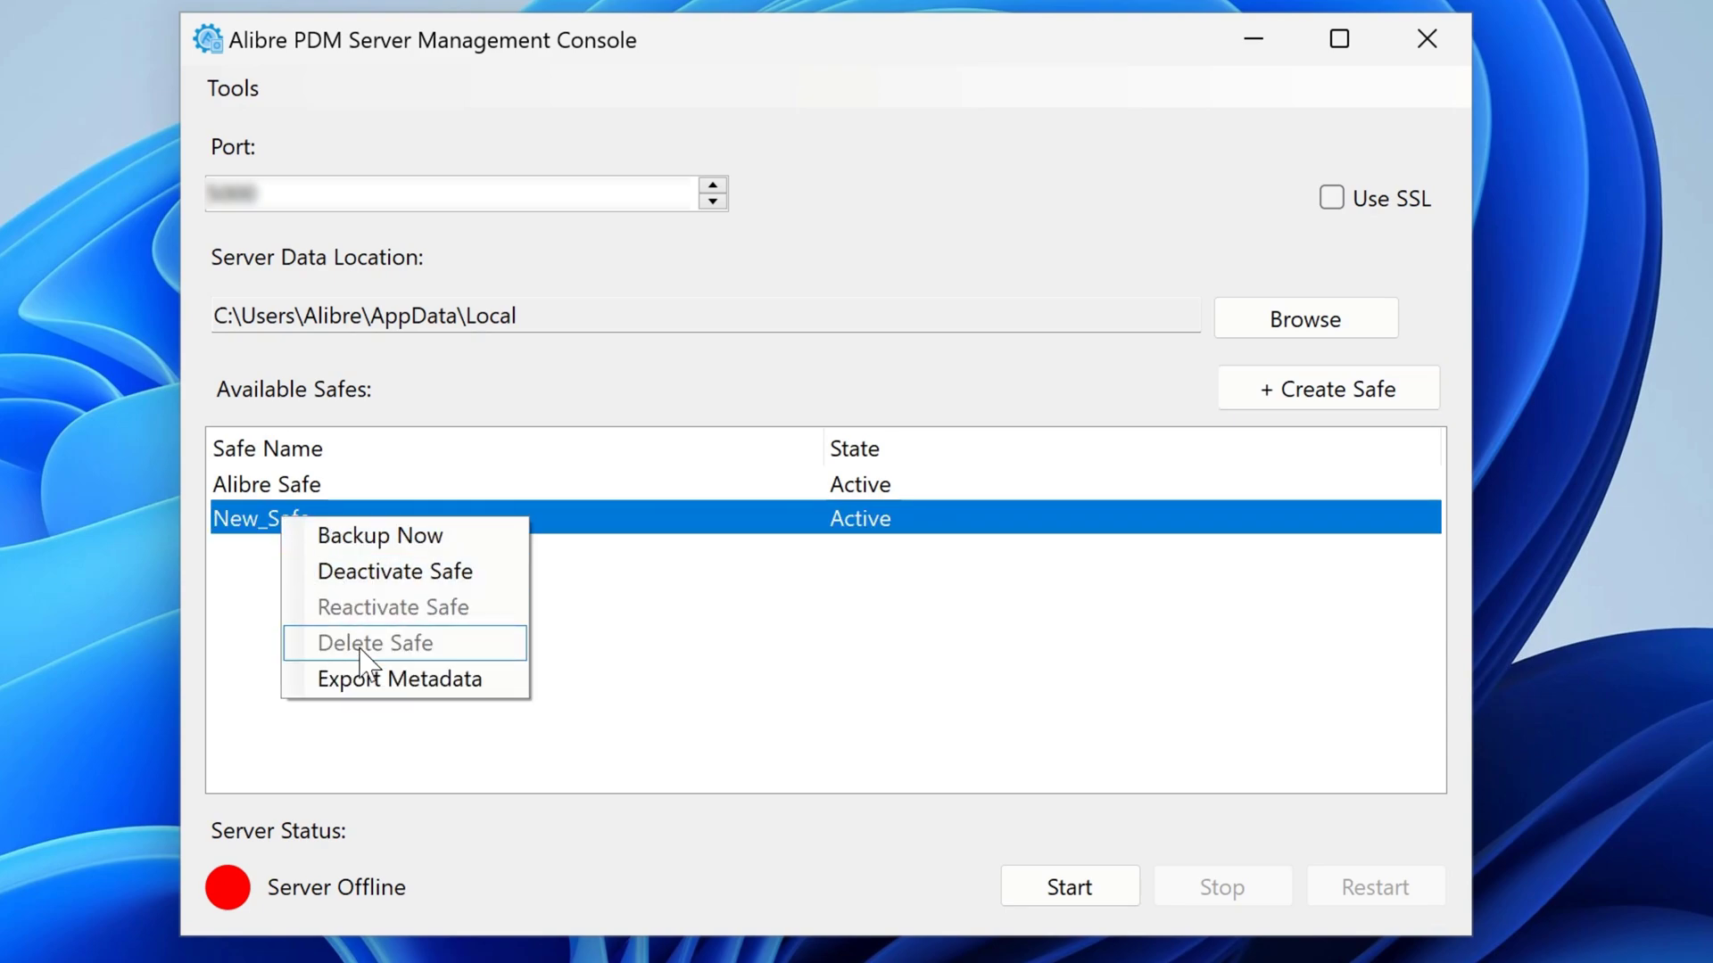
left_click(354, 584)
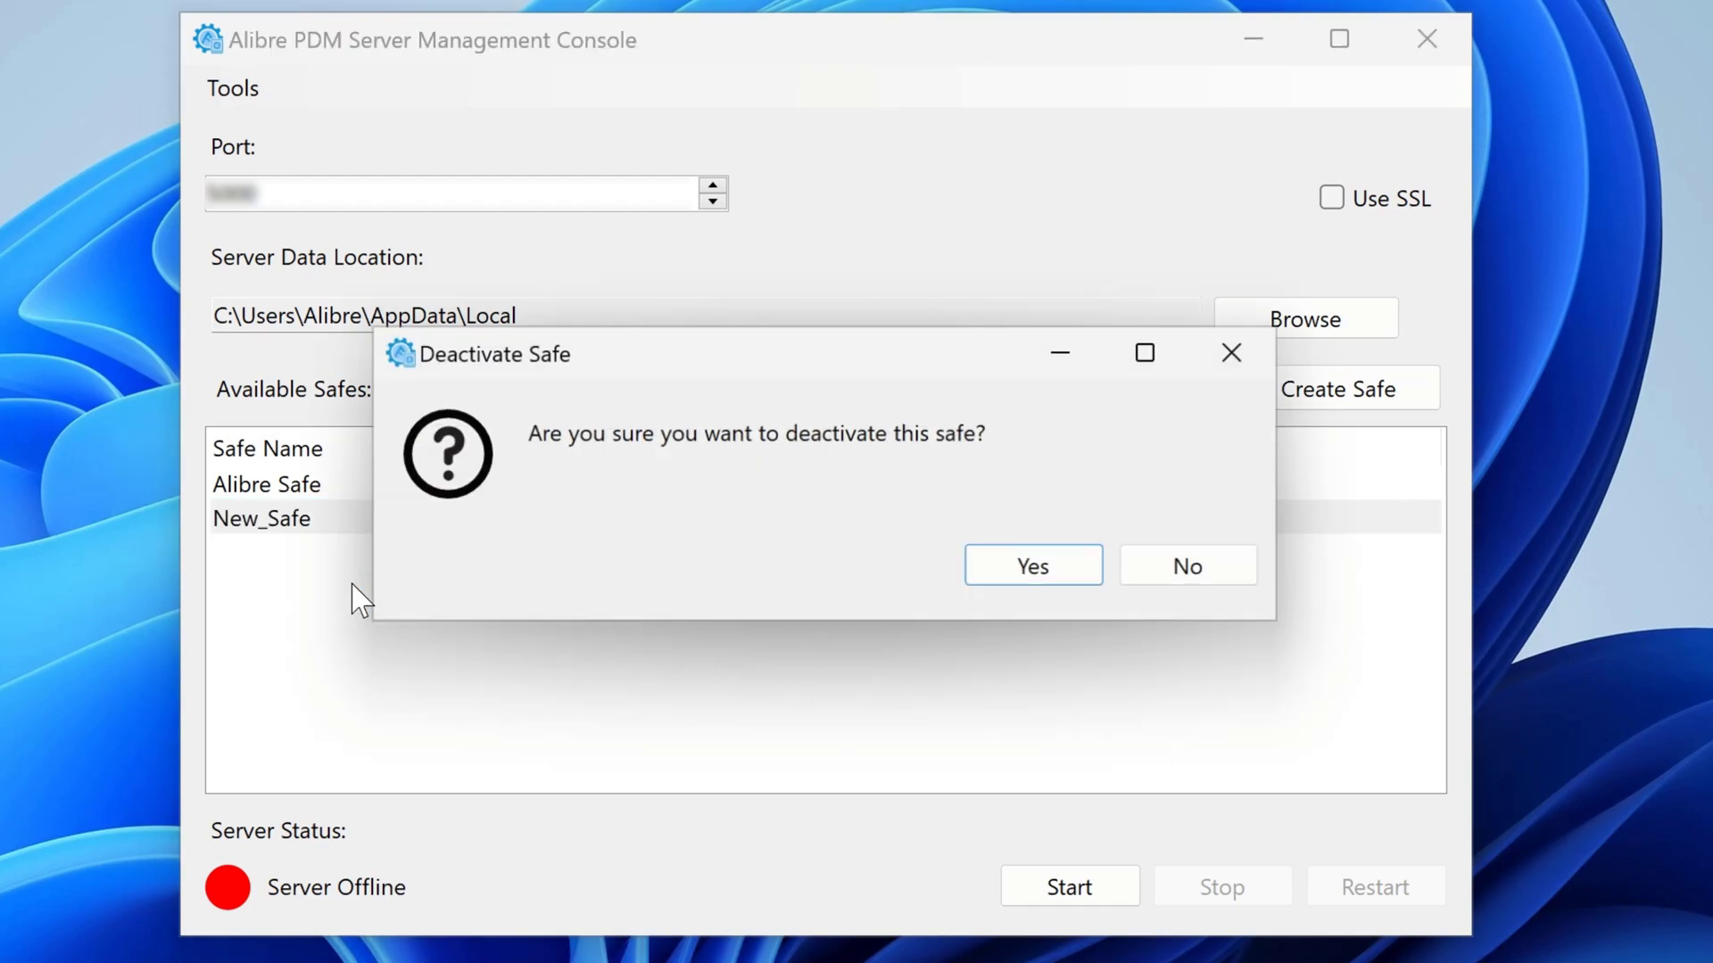
left_click(1026, 566)
left_click(1174, 584)
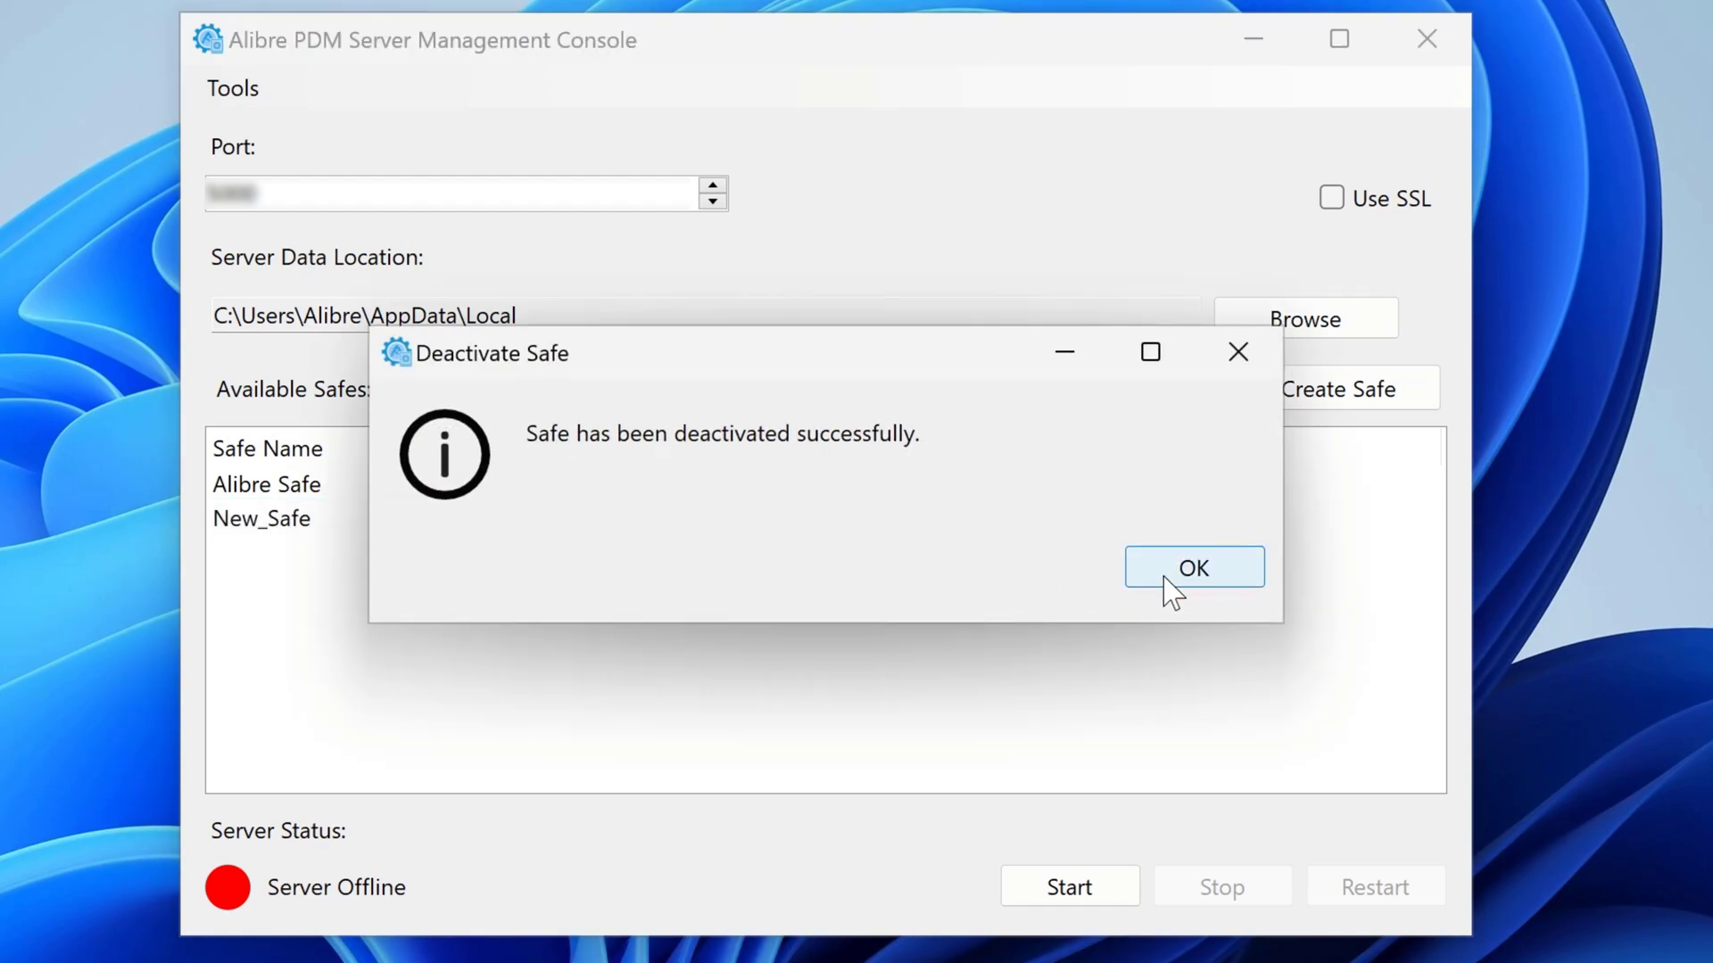
Permanently delete the inactive New_Safe, leaving only Alibre Safe.
right_click(289, 527)
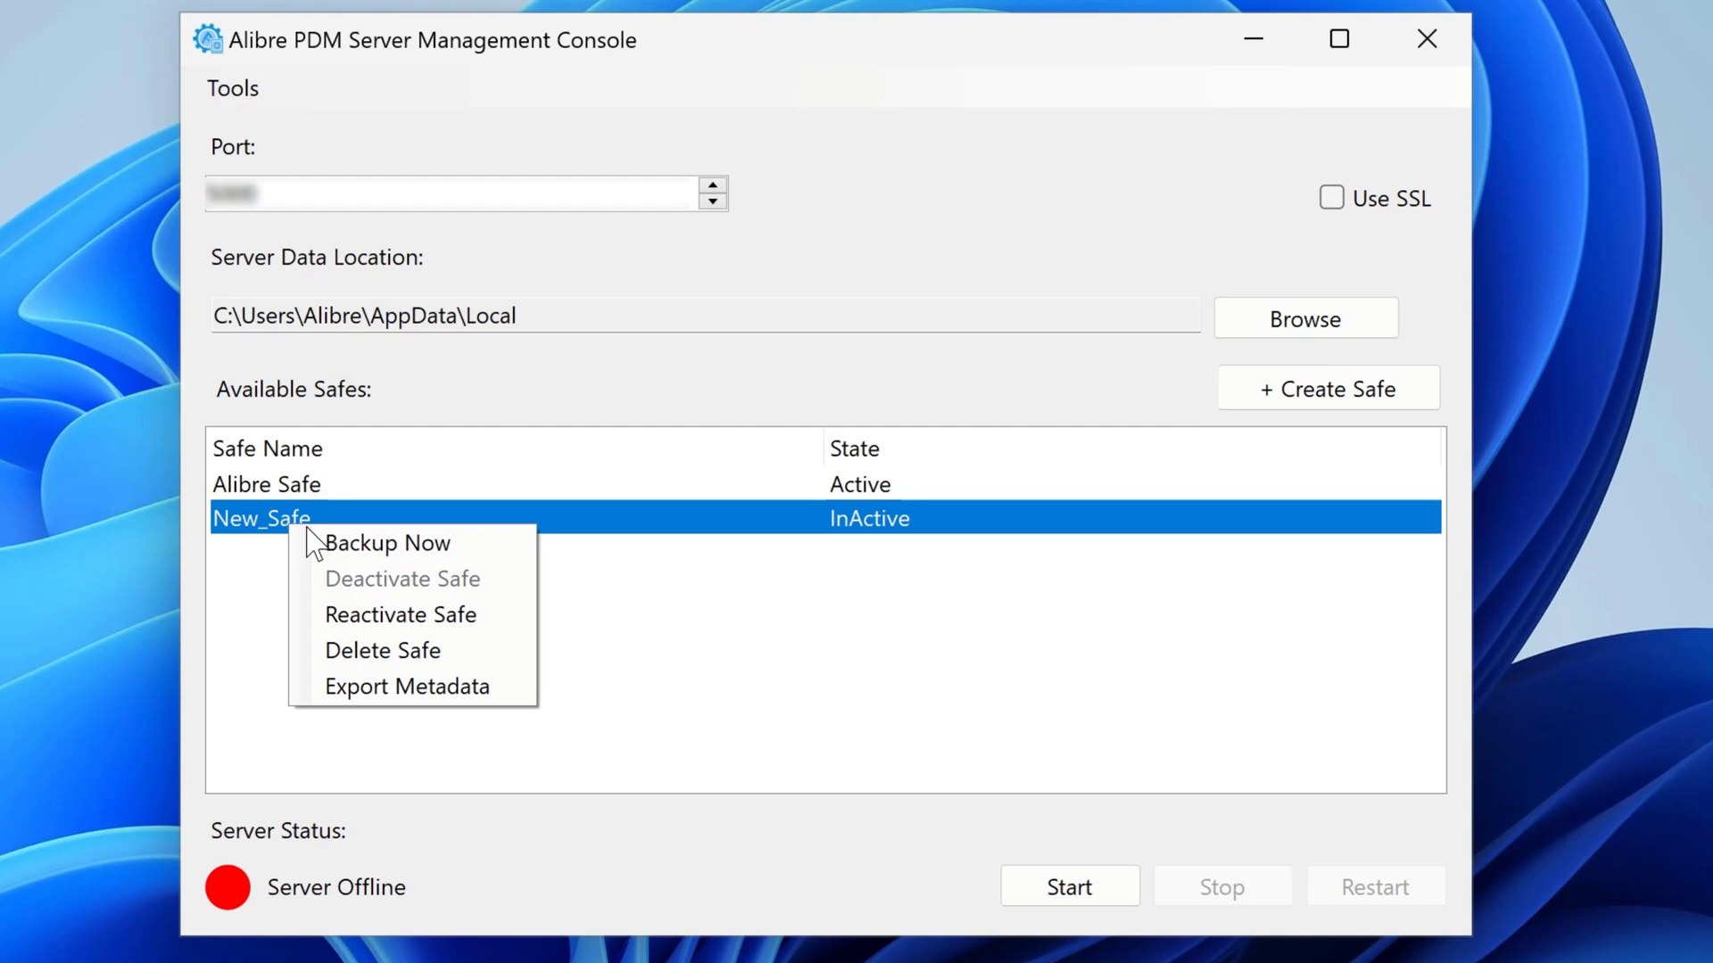
left_click(401, 656)
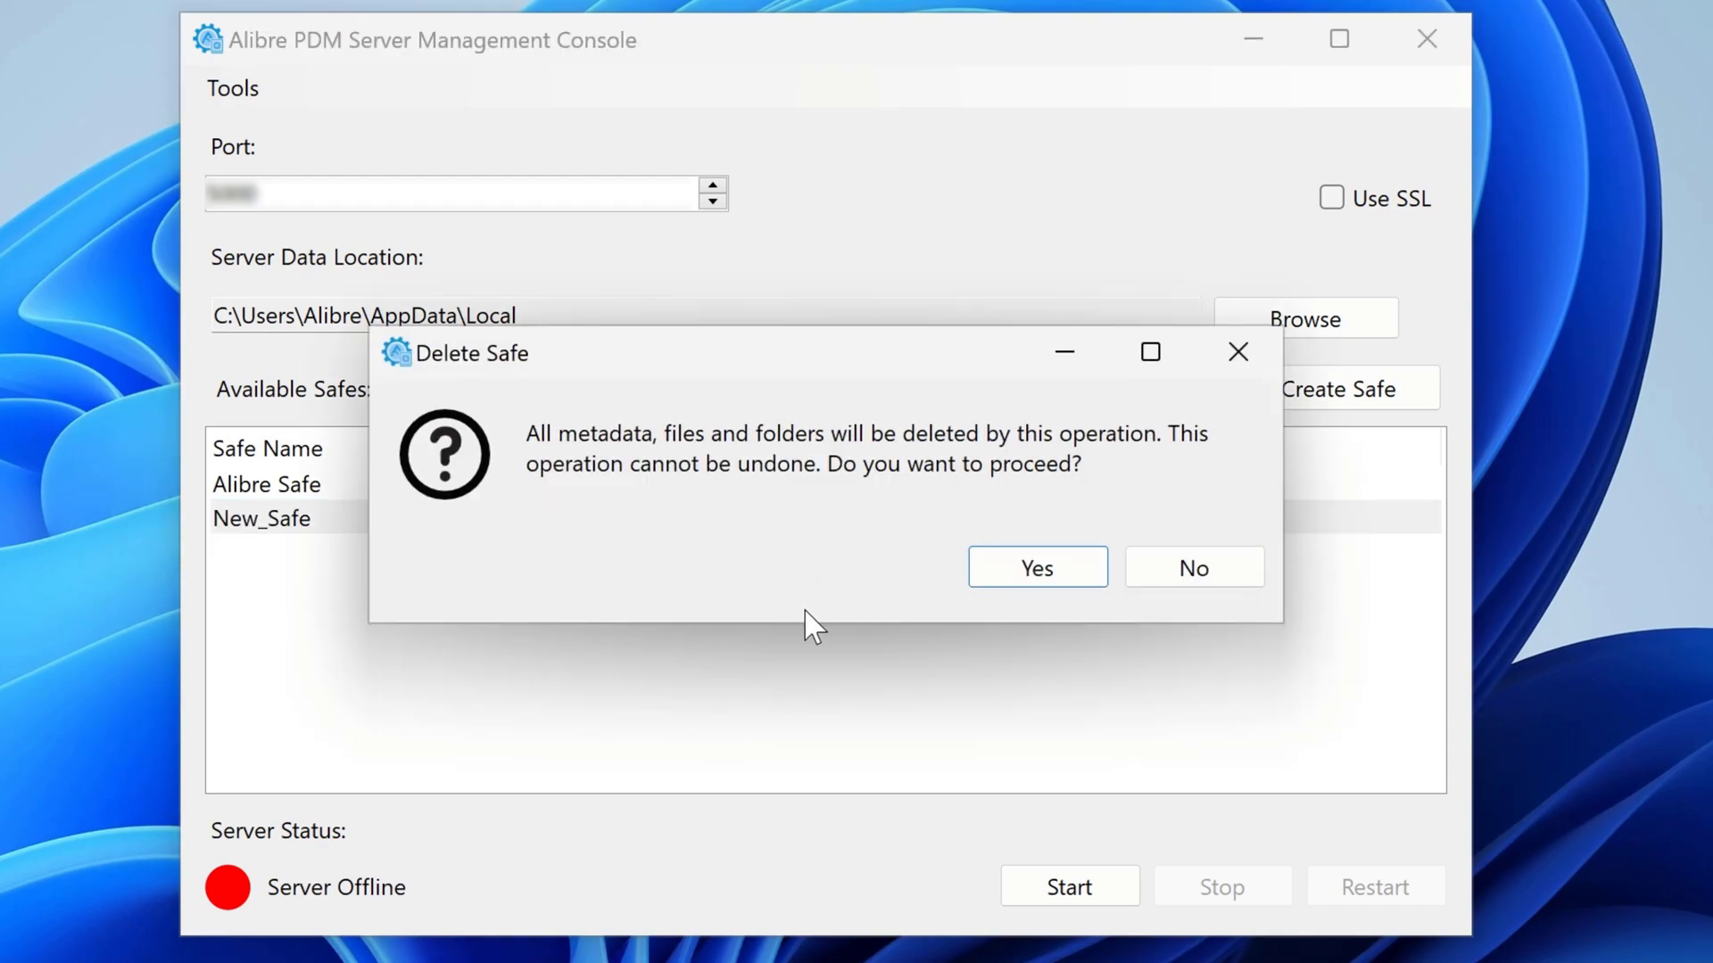
left_click(1015, 576)
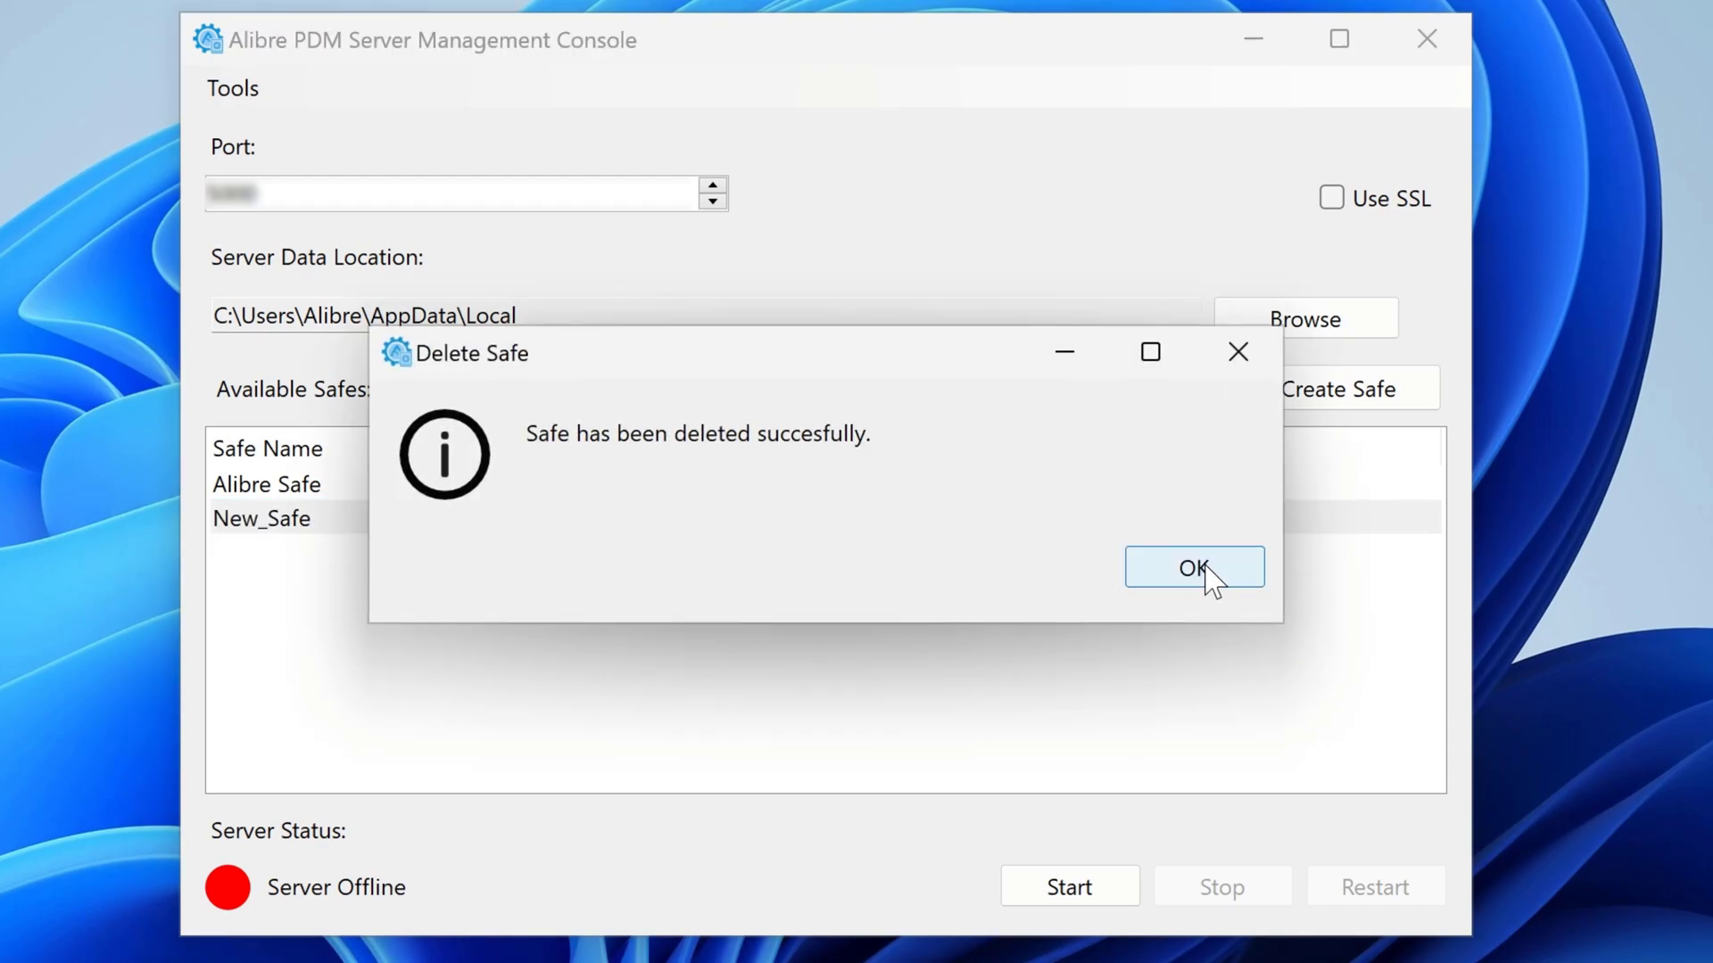
left_click(1209, 575)
right_click(257, 483)
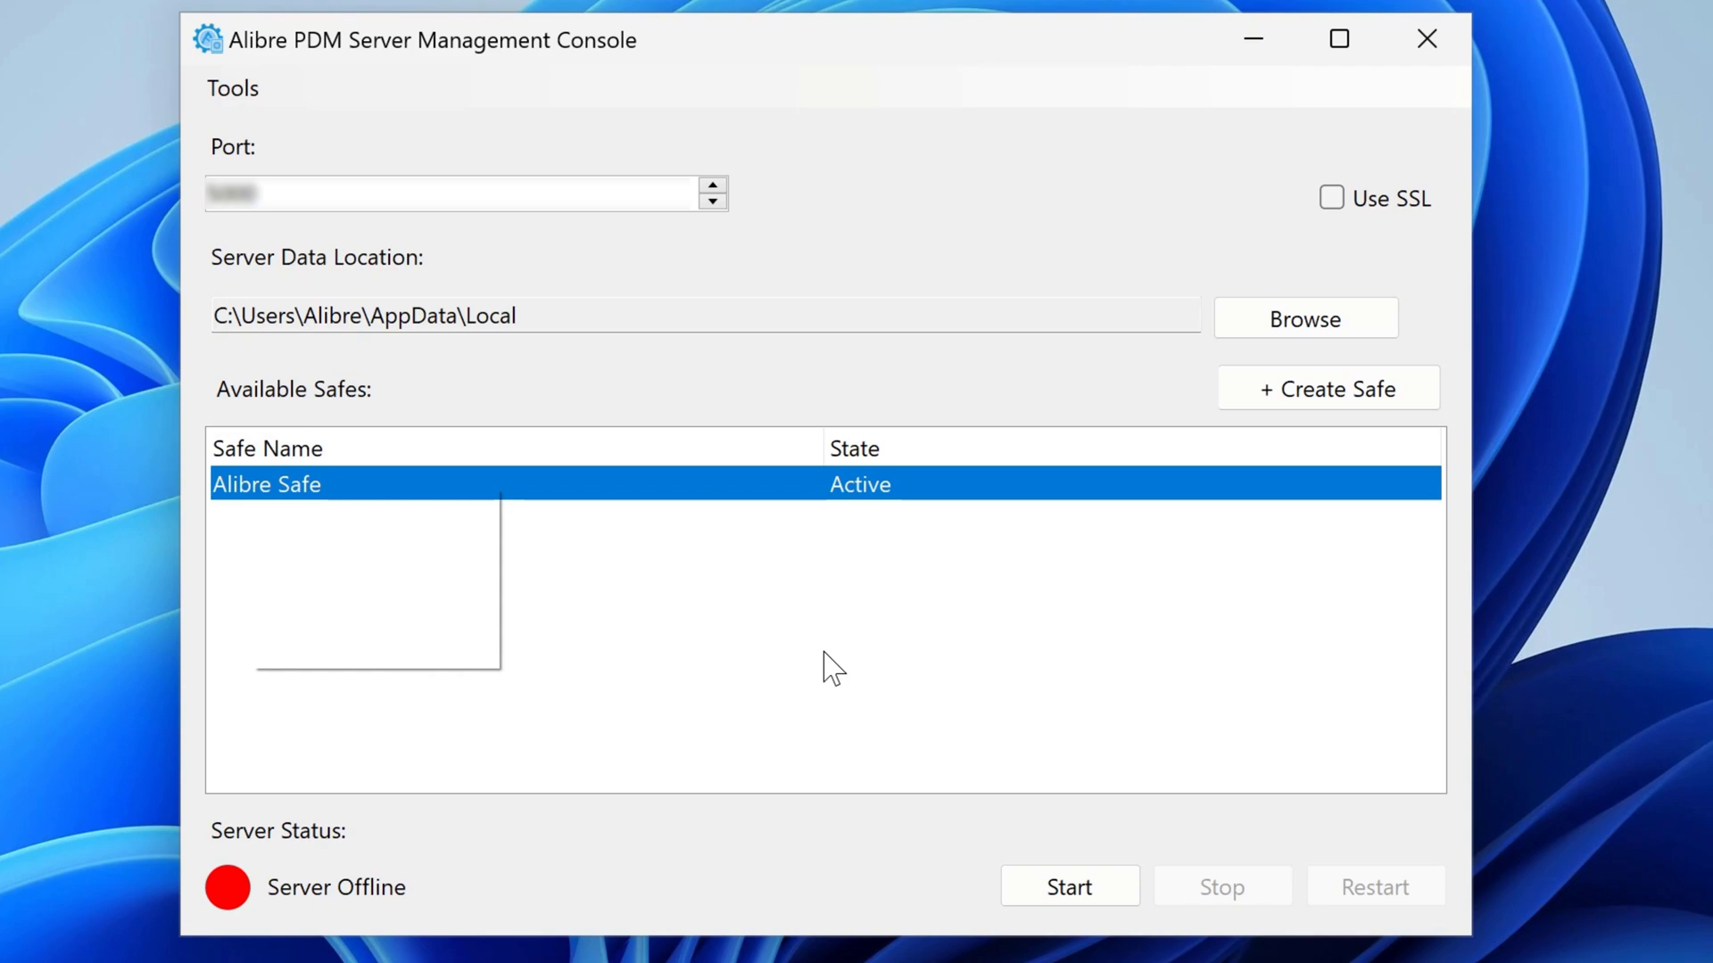
Start the PDM server, then stop it again once it reports online.
left_click(1082, 889)
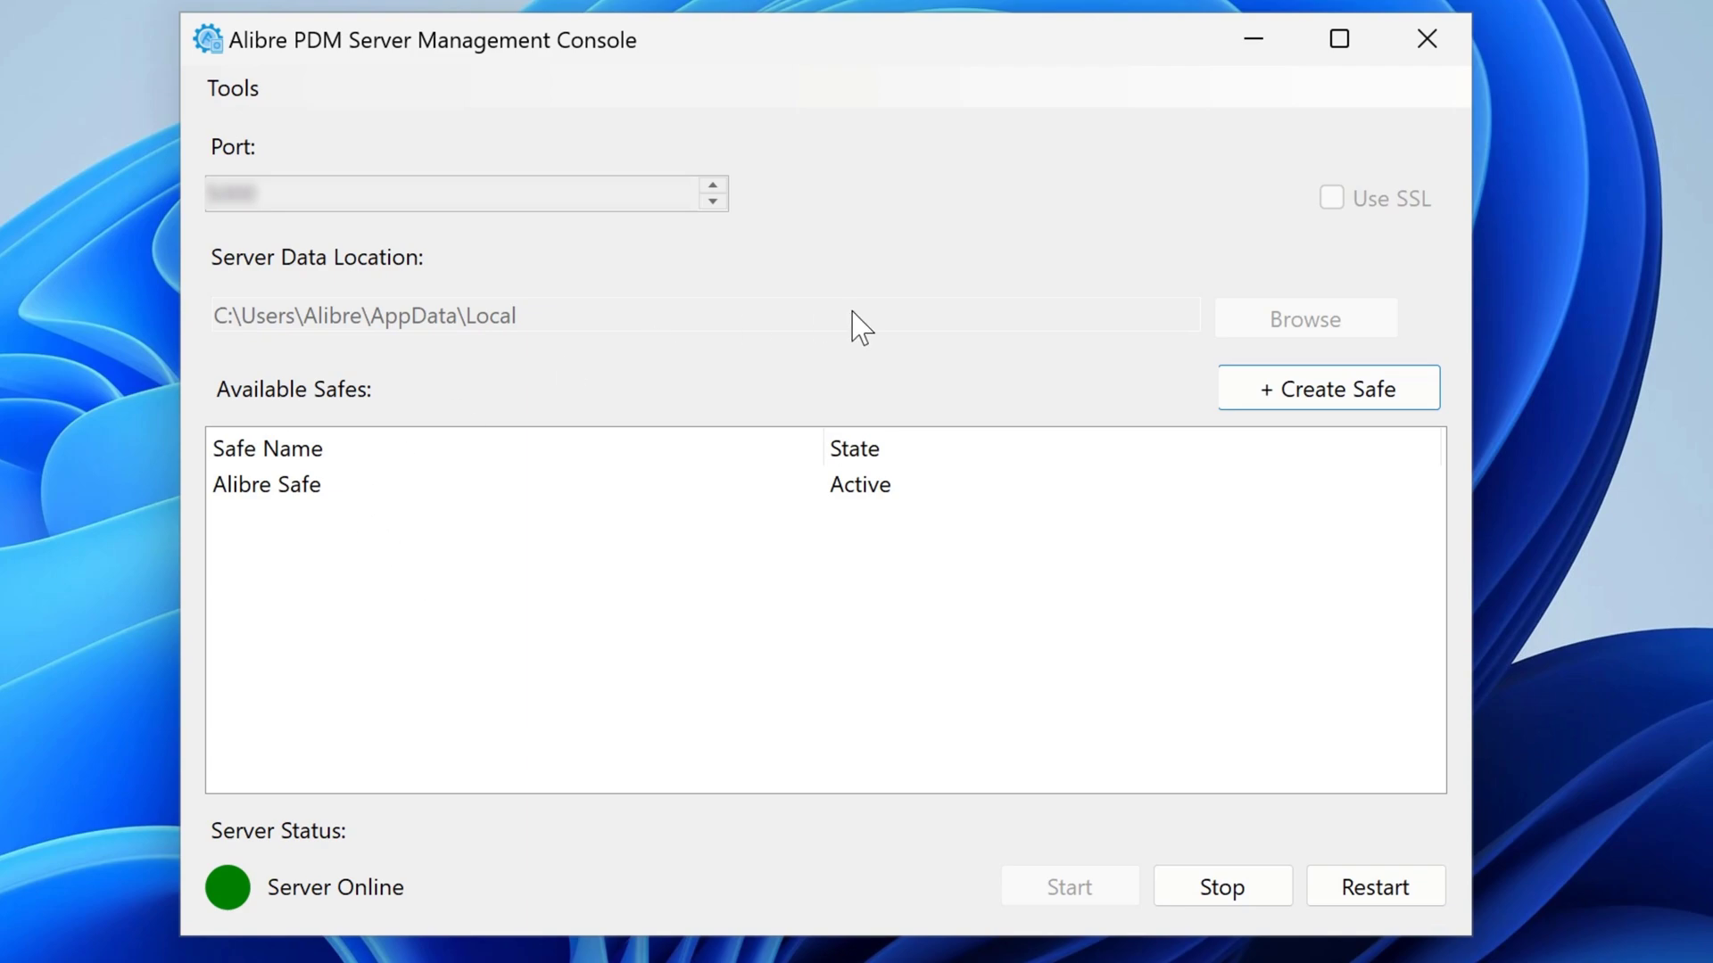
left_click(1223, 893)
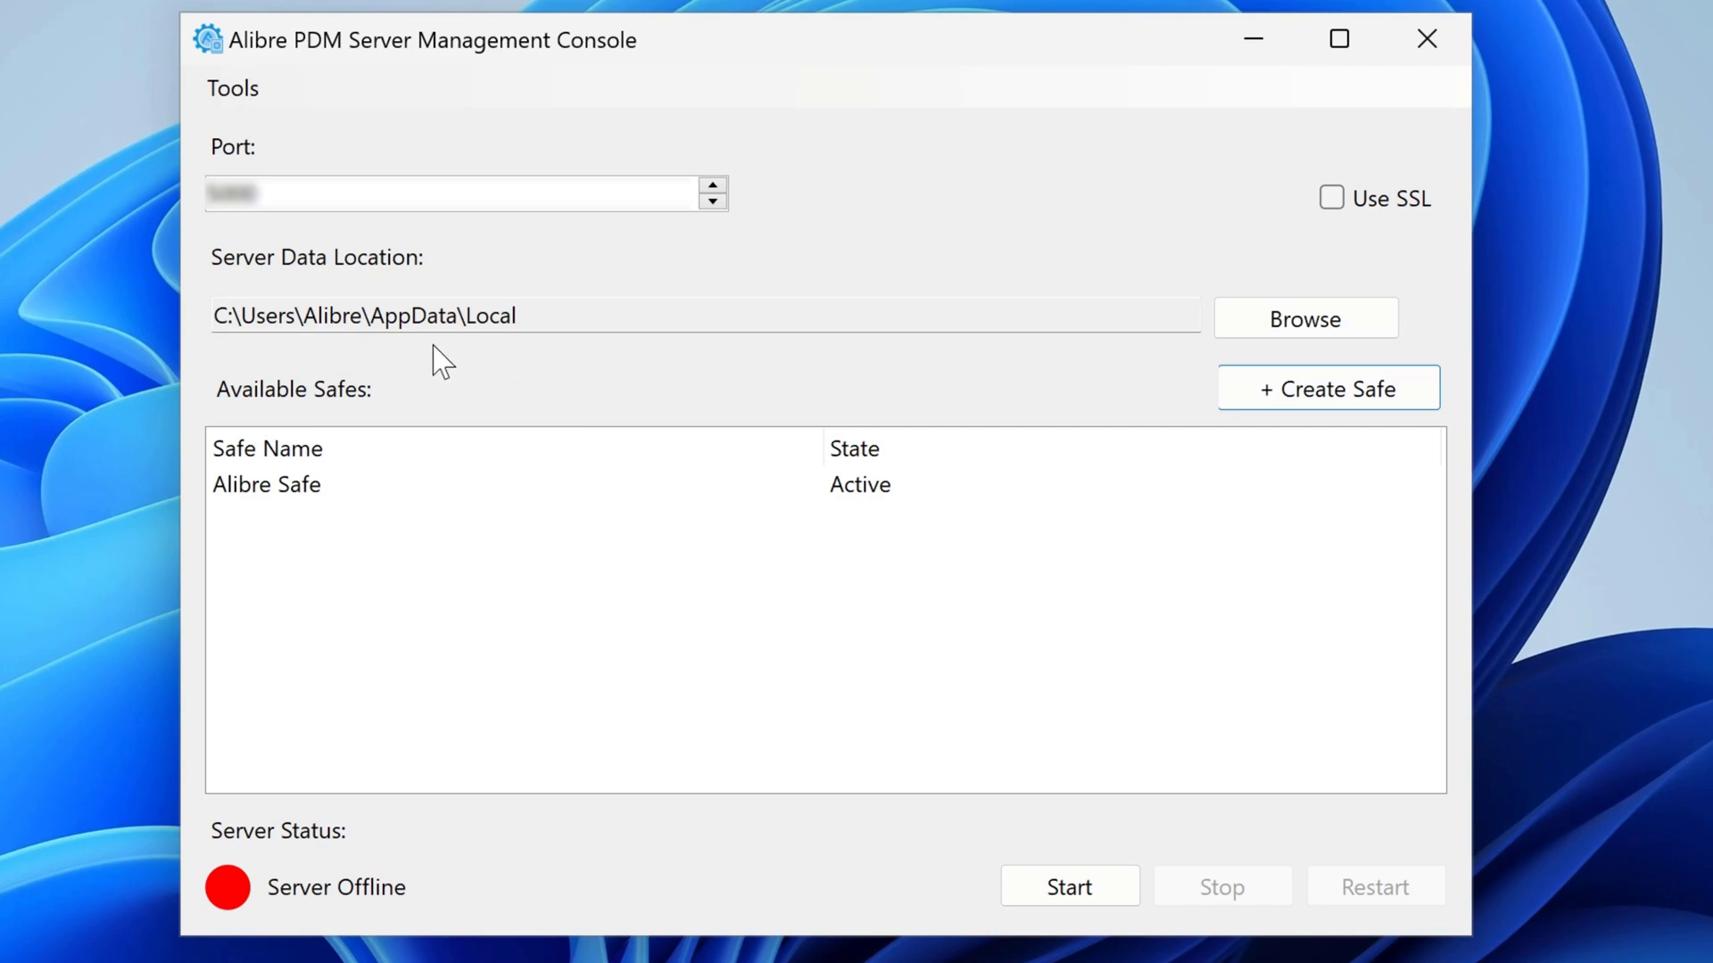
left_click(214, 98)
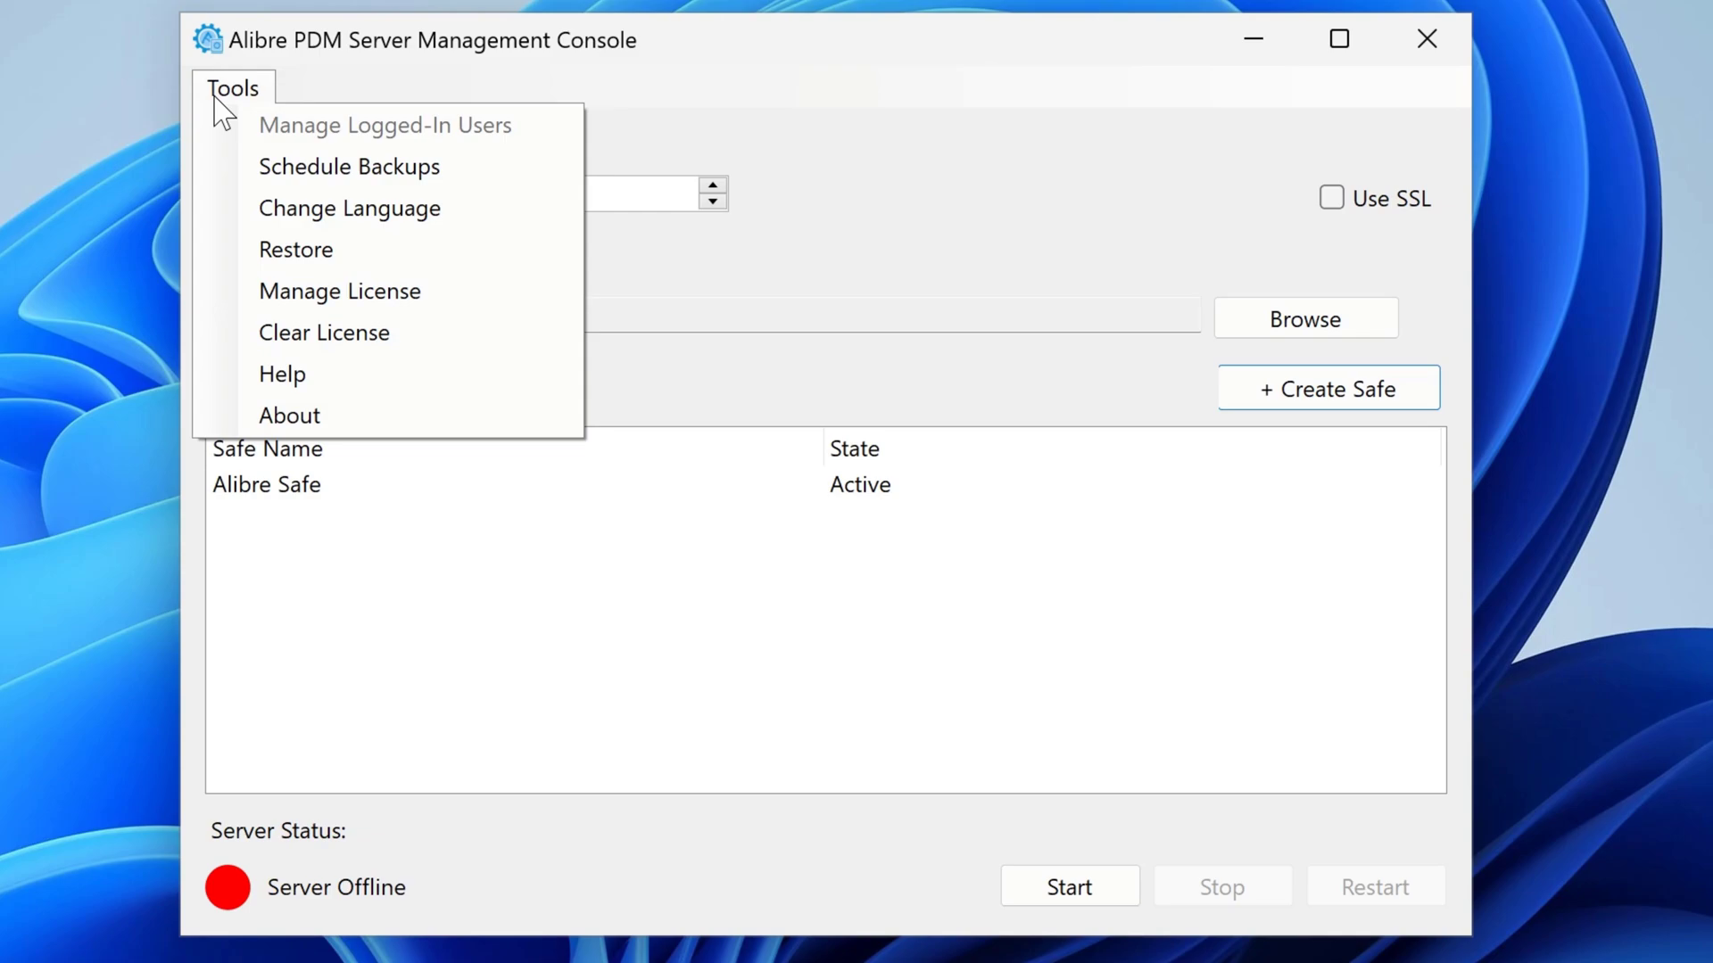
left_click(386, 304)
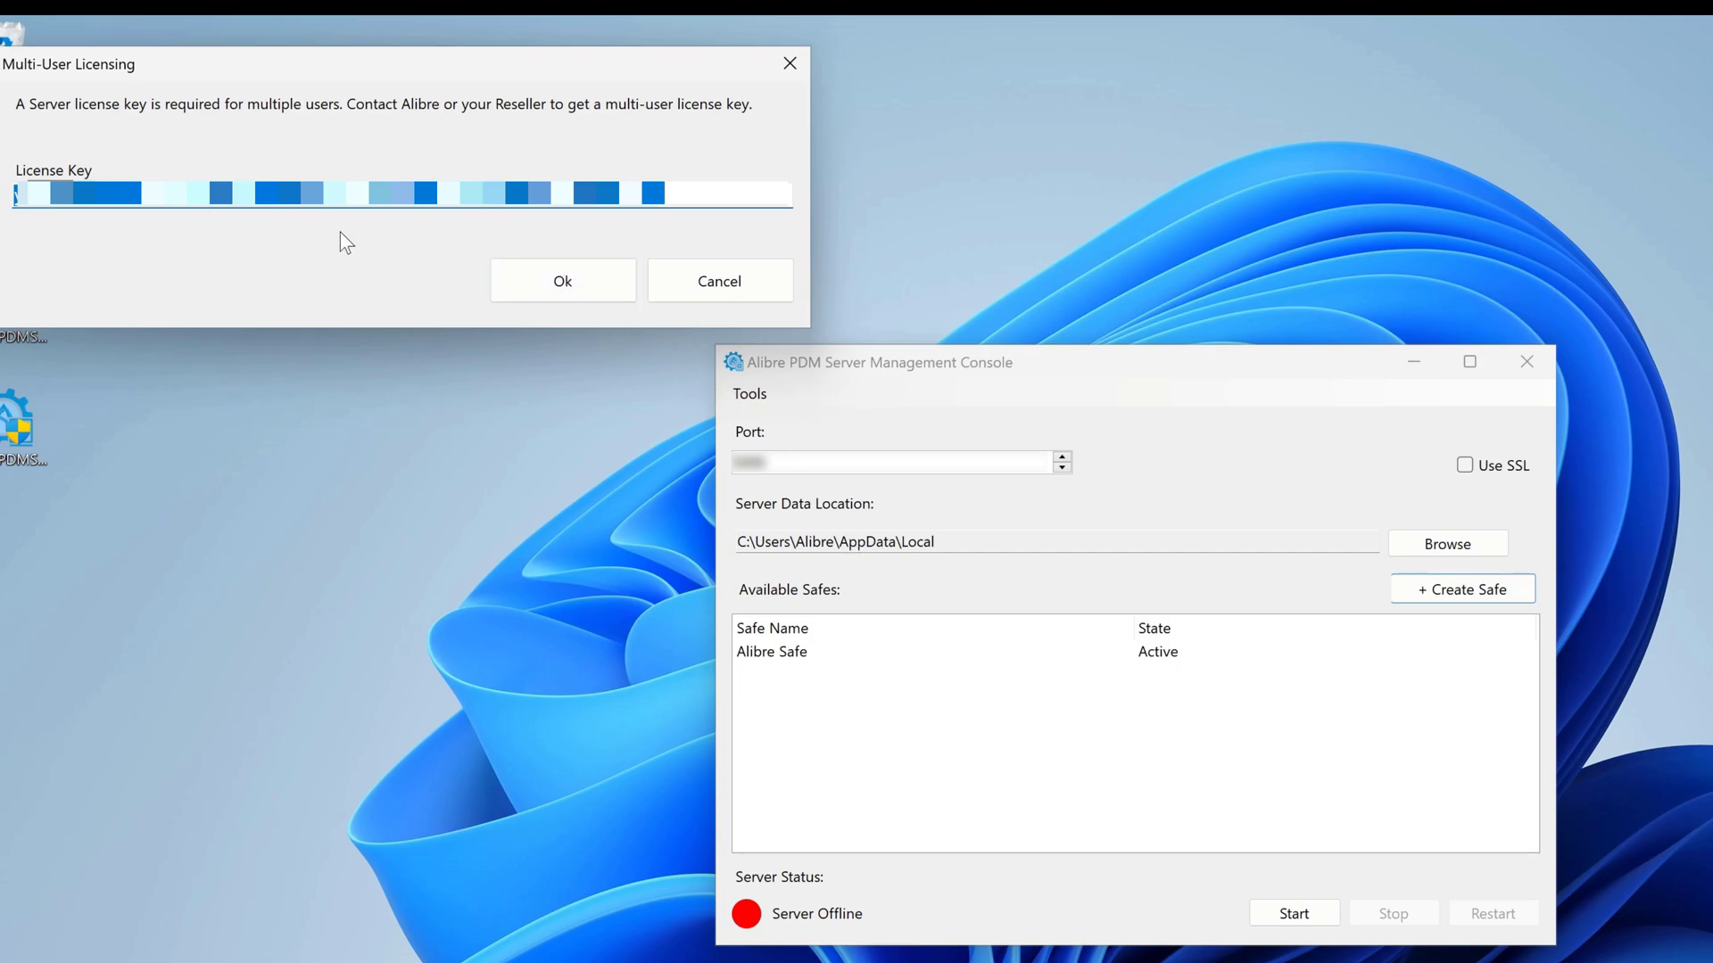
left_click(689, 281)
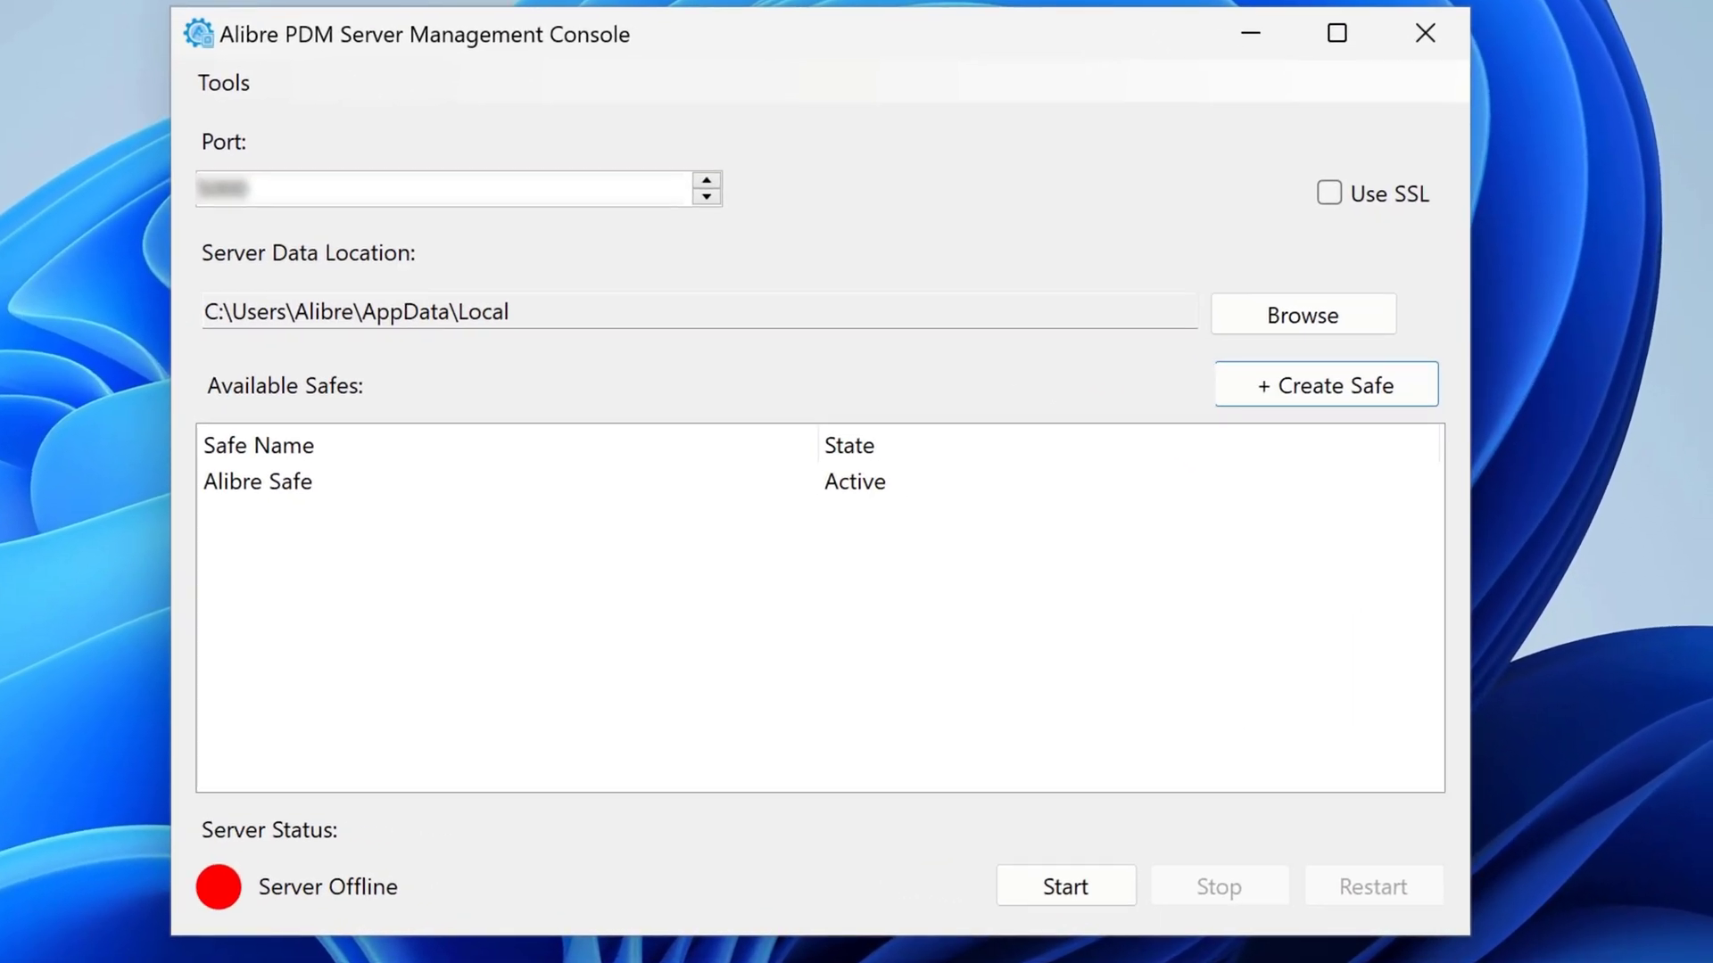
left_click(215, 90)
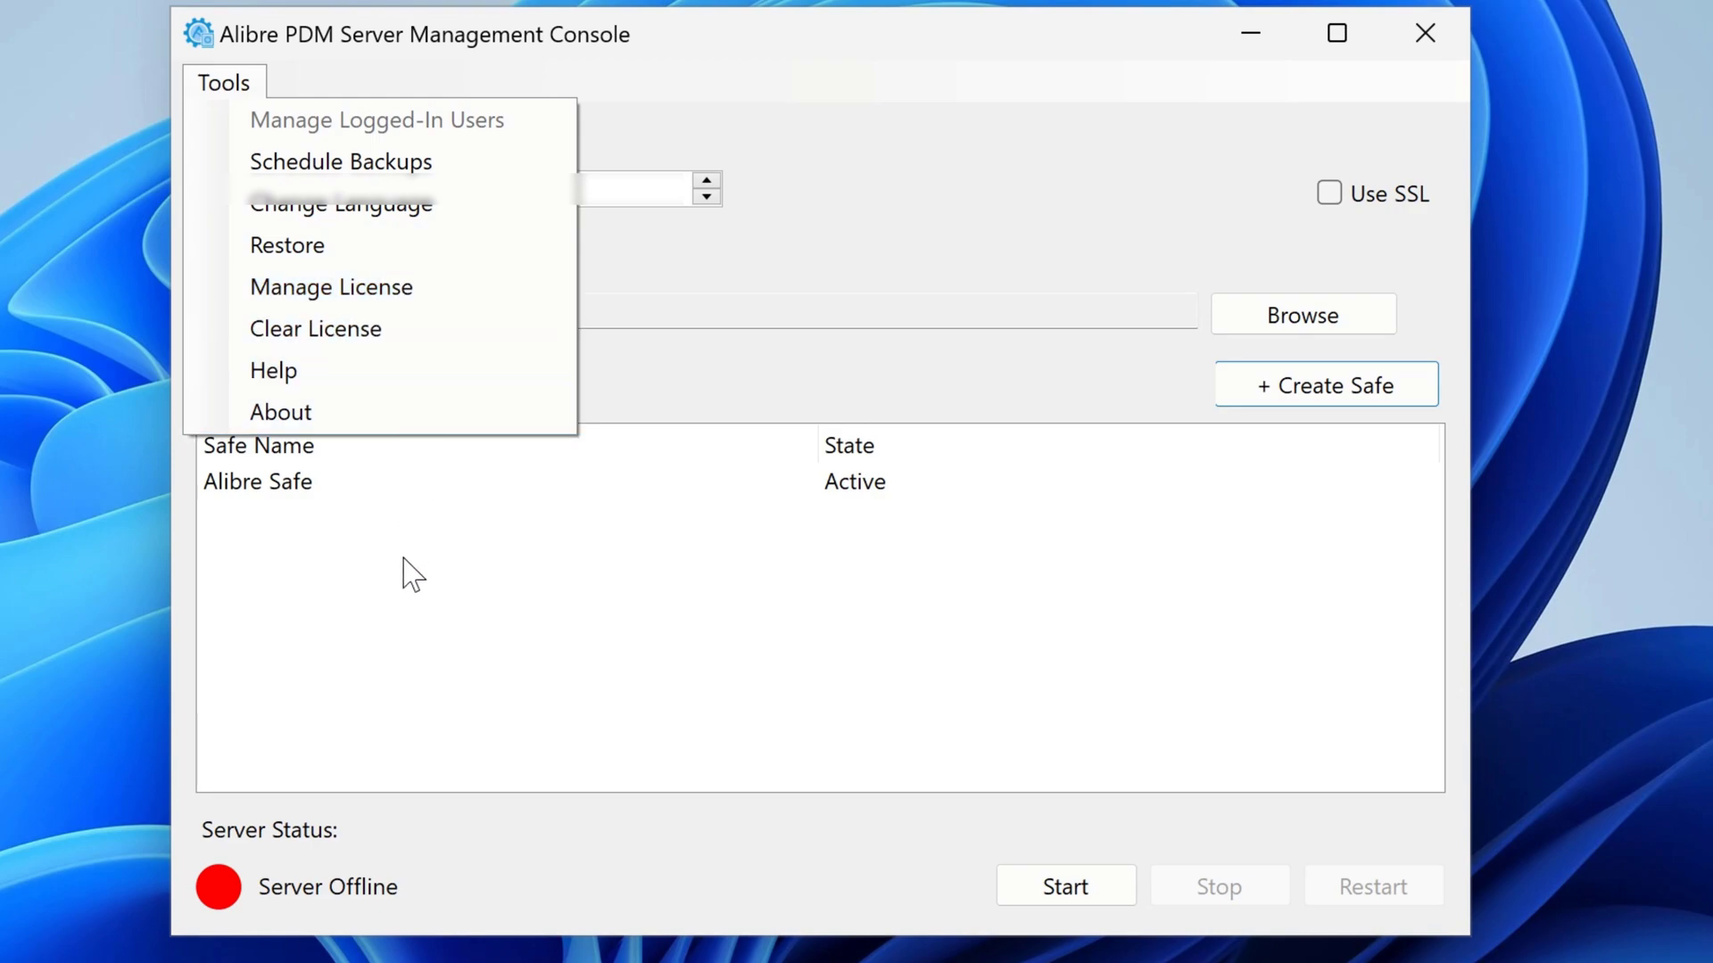
left_click(297, 254)
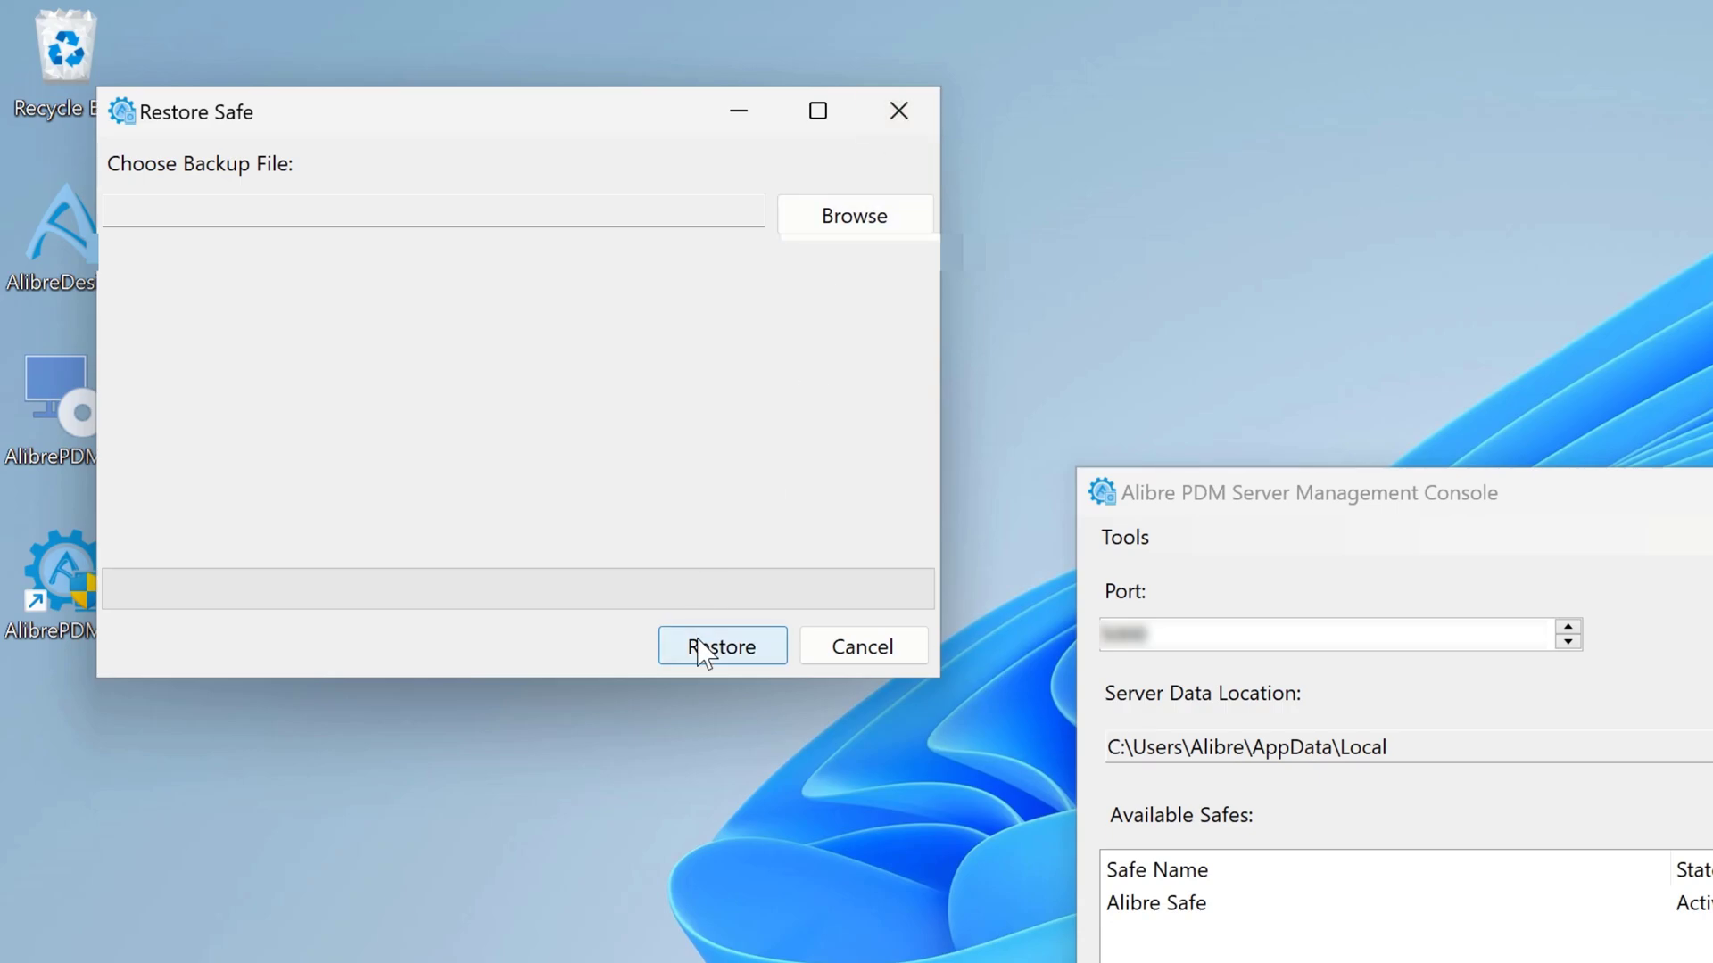
left_click(931, 128)
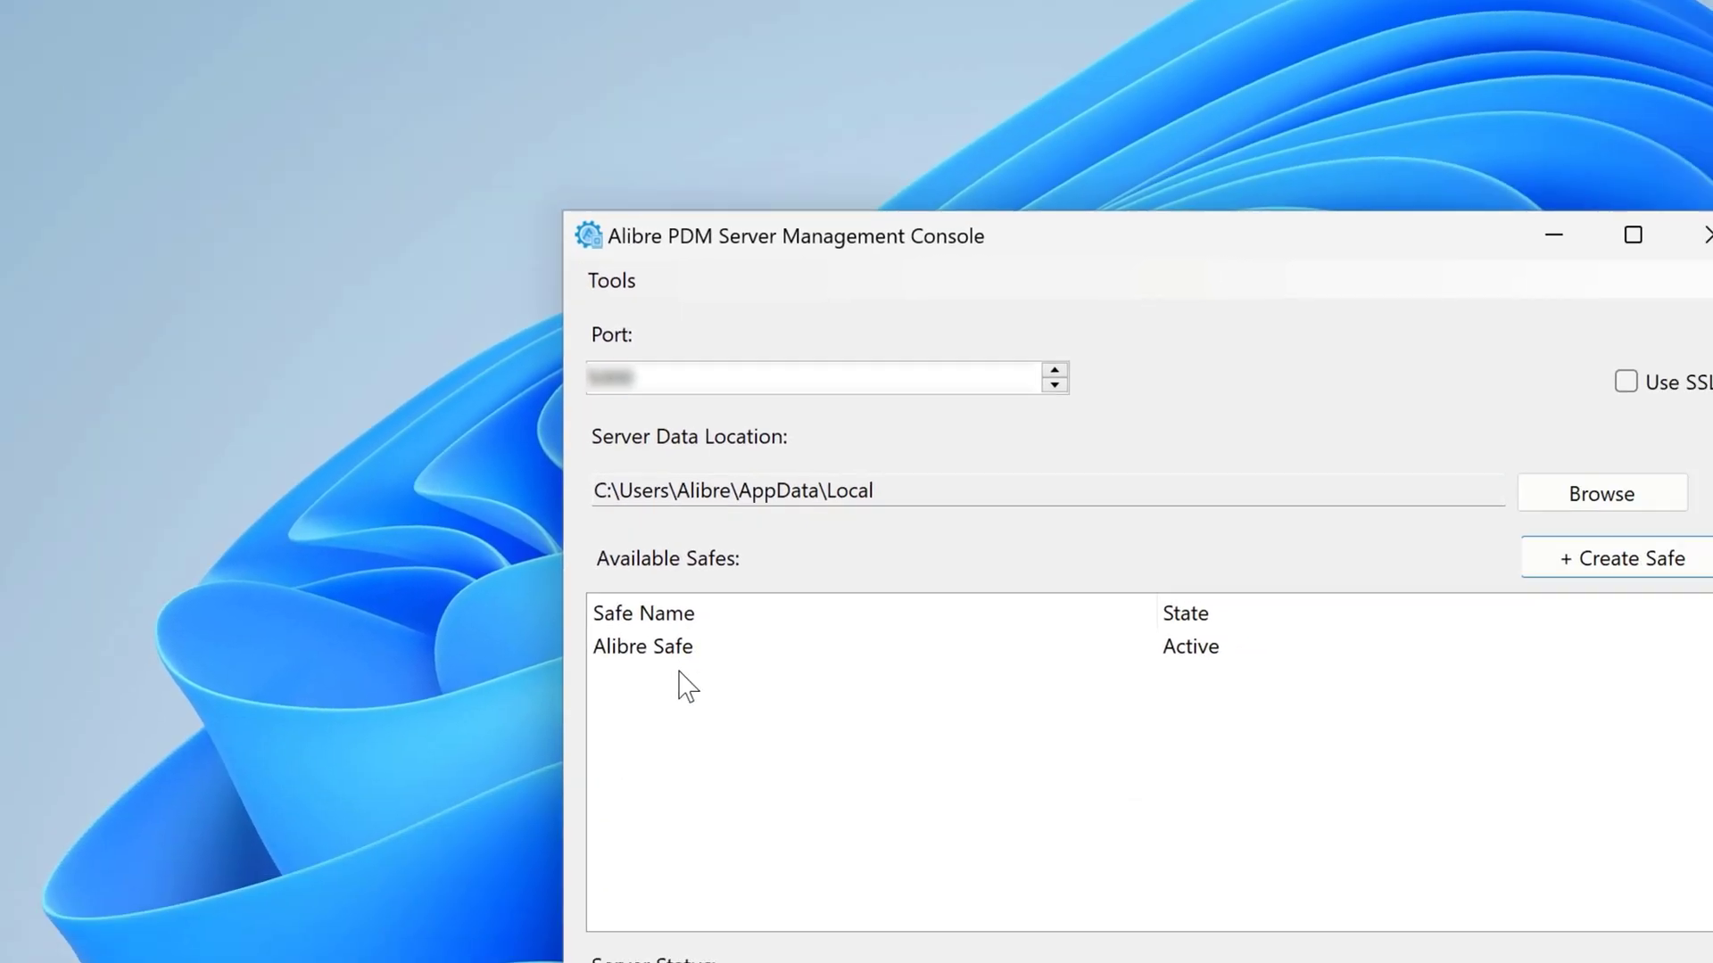